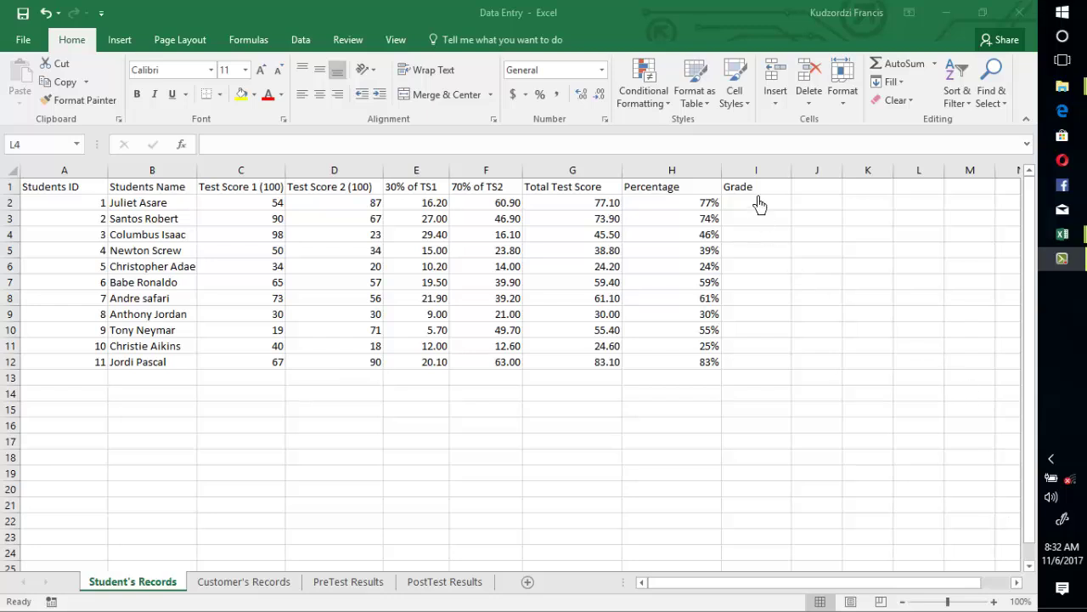
# Step: Add the header 'Remarks' in cell J1, beside the Grade column
pyautogui.hotkey('alt', 'Tab')
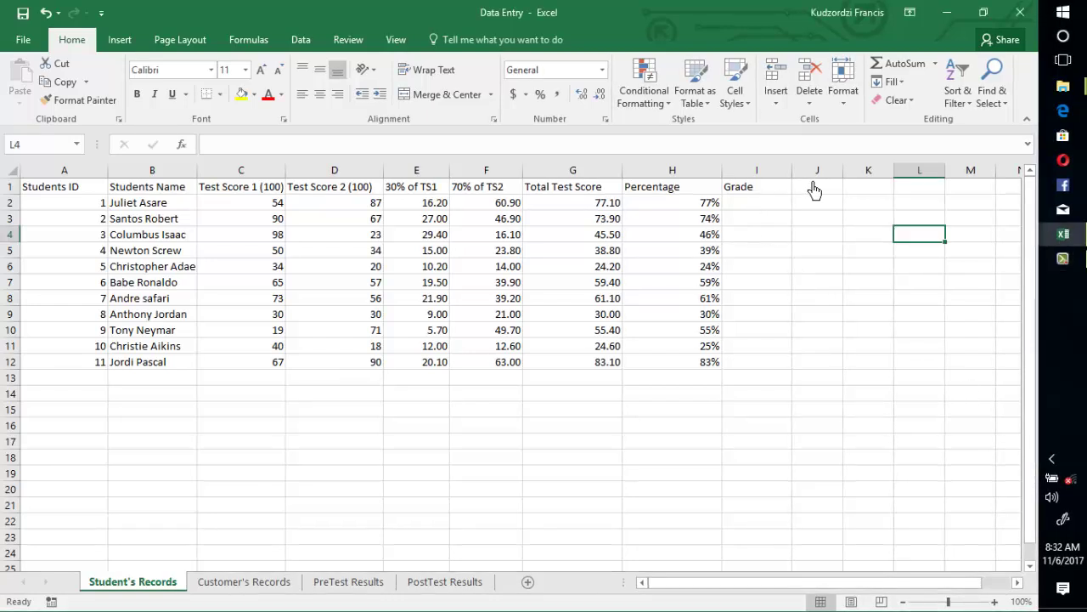
pyautogui.click(811, 192)
pyautogui.write('Remarks')
pyautogui.click(754, 206)
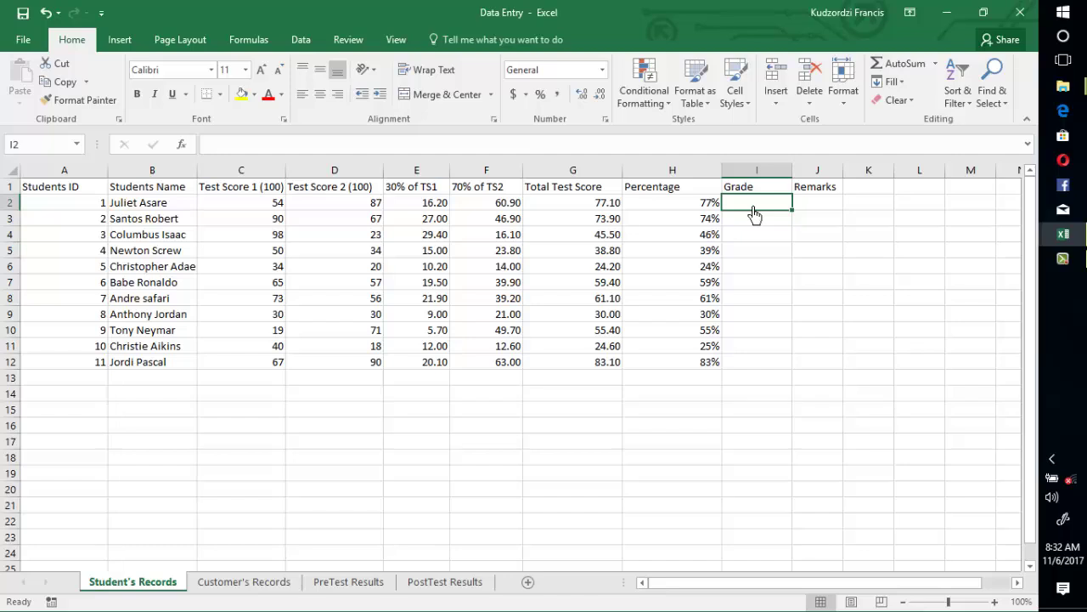
# Step: Start the I2 grade formula as =IF(G2>90,"A",IF( with a nested IF
pyautogui.write('=')
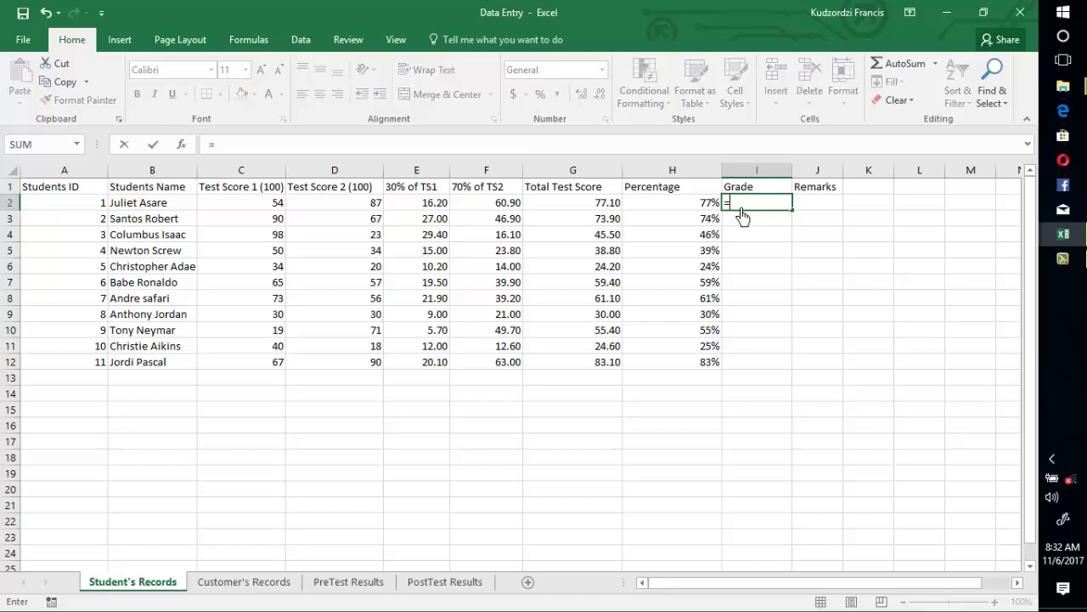
pyautogui.click(330, 151)
pyautogui.write('if')
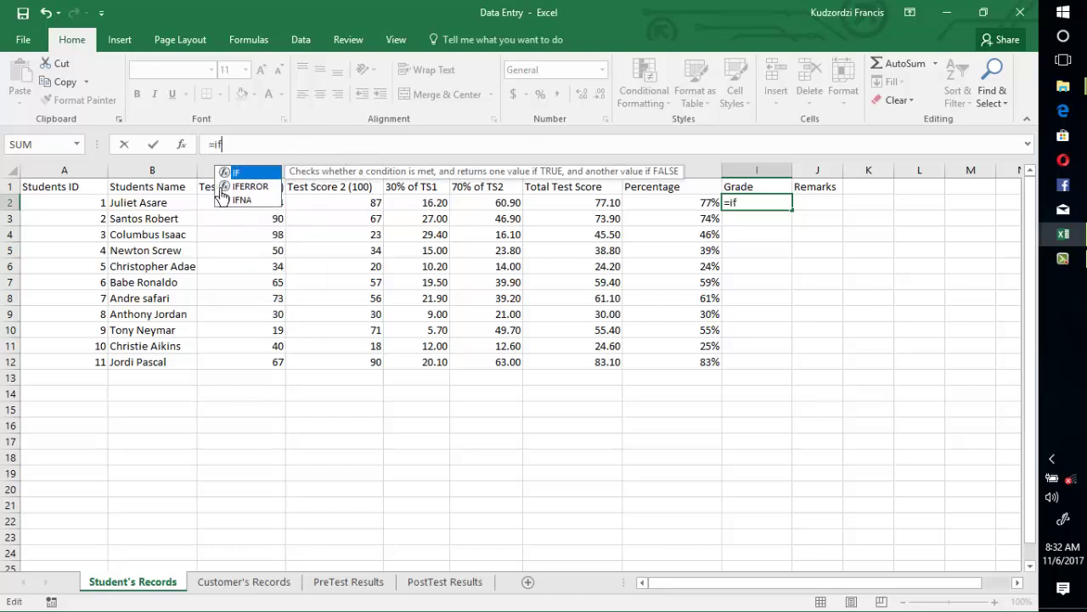
pyautogui.doubleClick(242, 175)
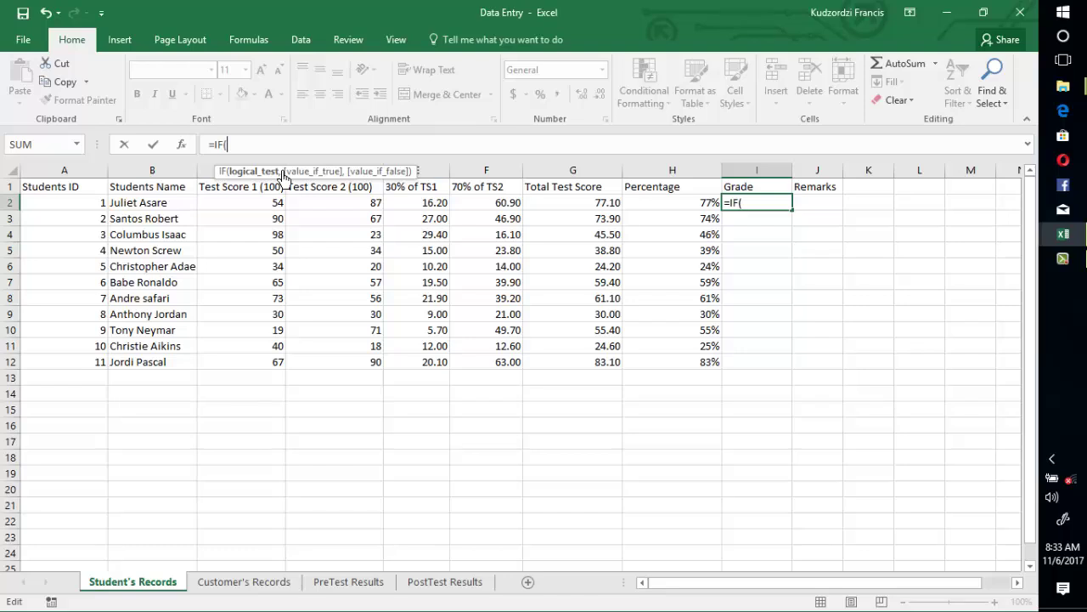
pyautogui.click(606, 207)
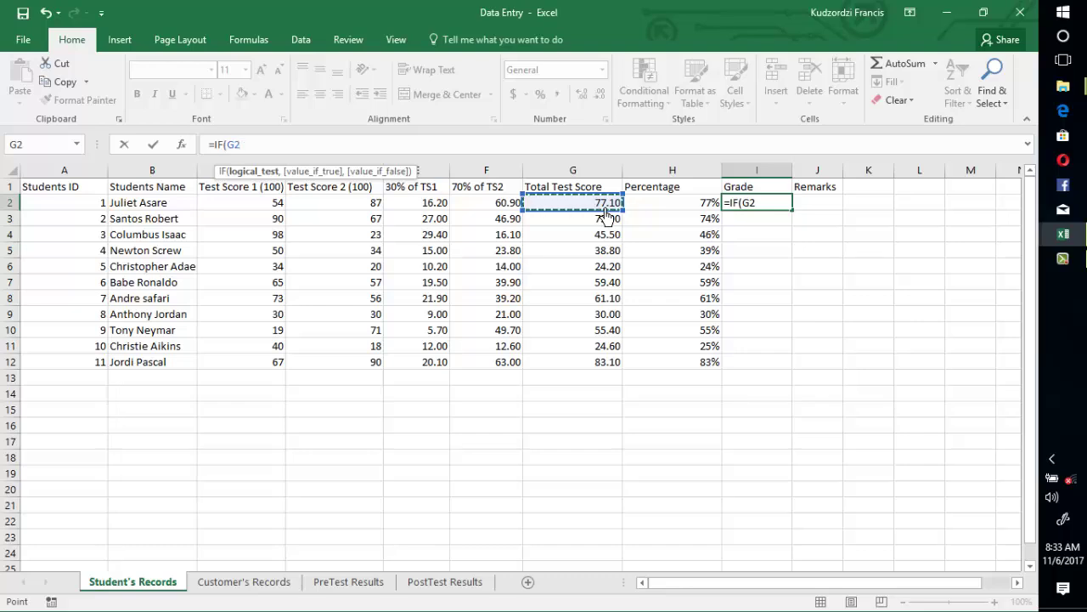
pyautogui.write('>90')
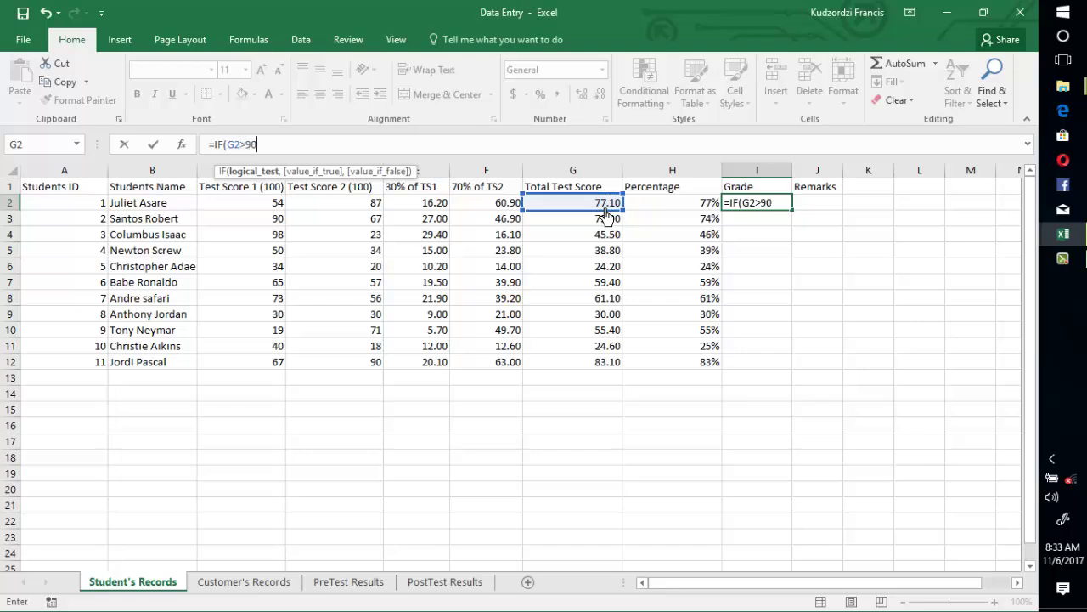
pyautogui.write(',')
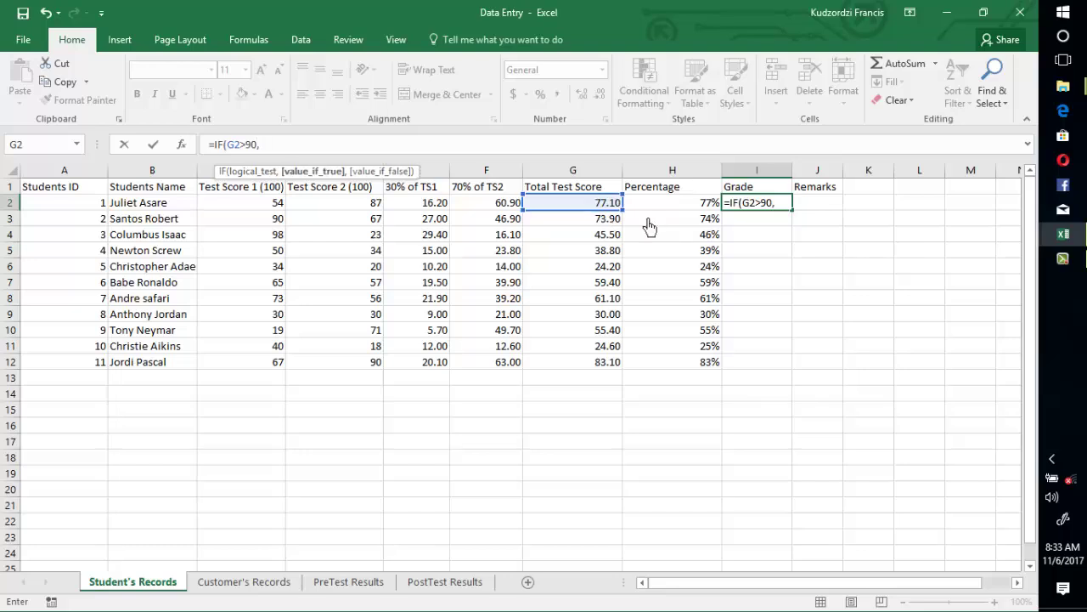
pyautogui.write('"A",')
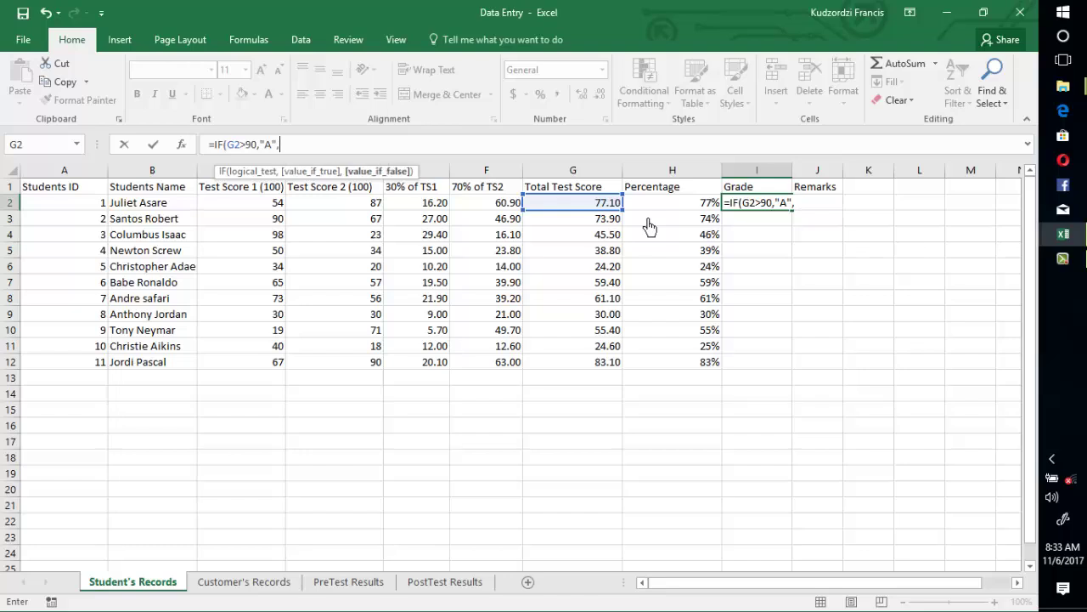
pyautogui.write('if')
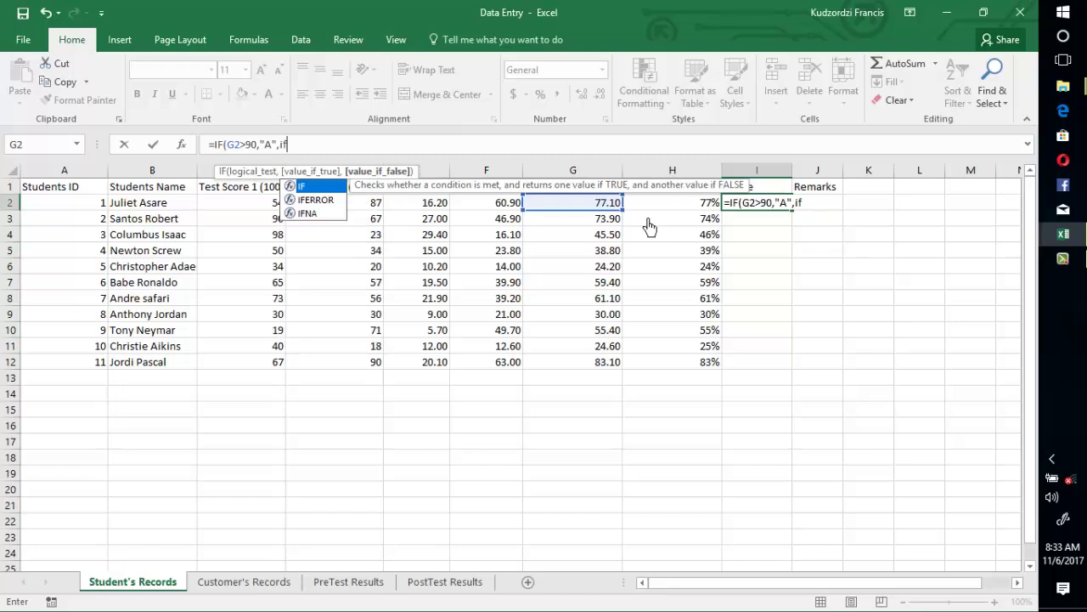
pyautogui.write('(')
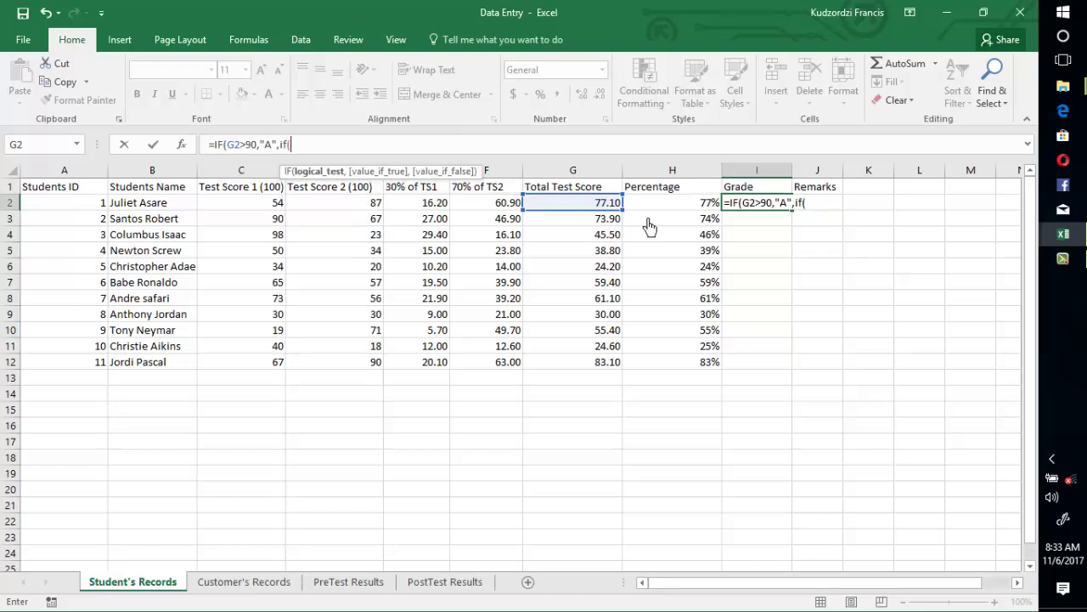
# Step: Extend the I2 formula with G2>80 for "B", G2>60 for "C", and a G2>50 test
pyautogui.press('F2')
pyautogui.write('G2')
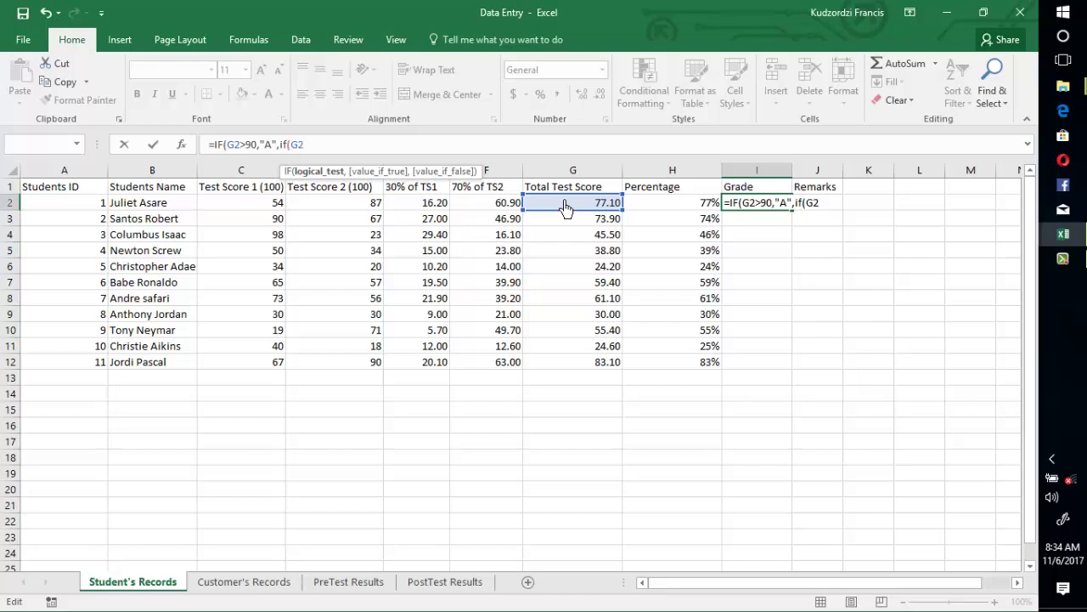
pyautogui.write('>80,"')
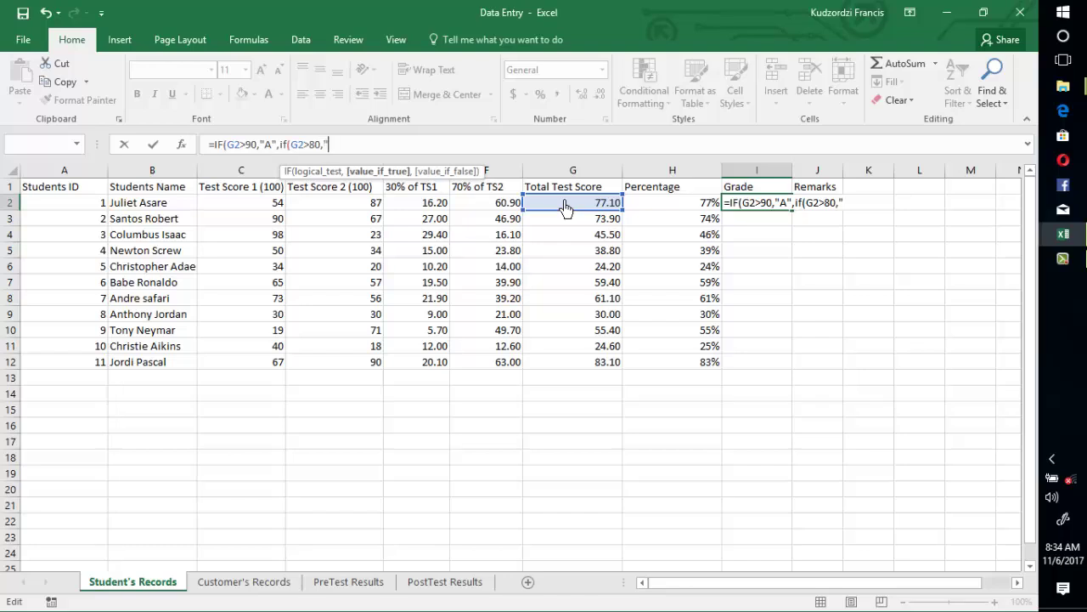
pyautogui.write('B",')
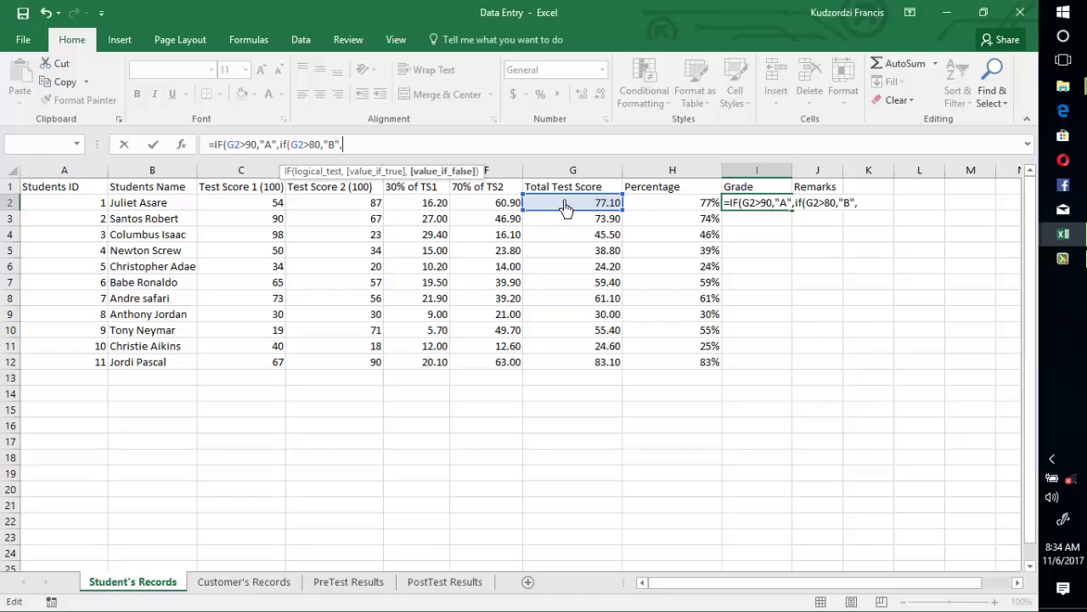
pyautogui.write('if(G2')
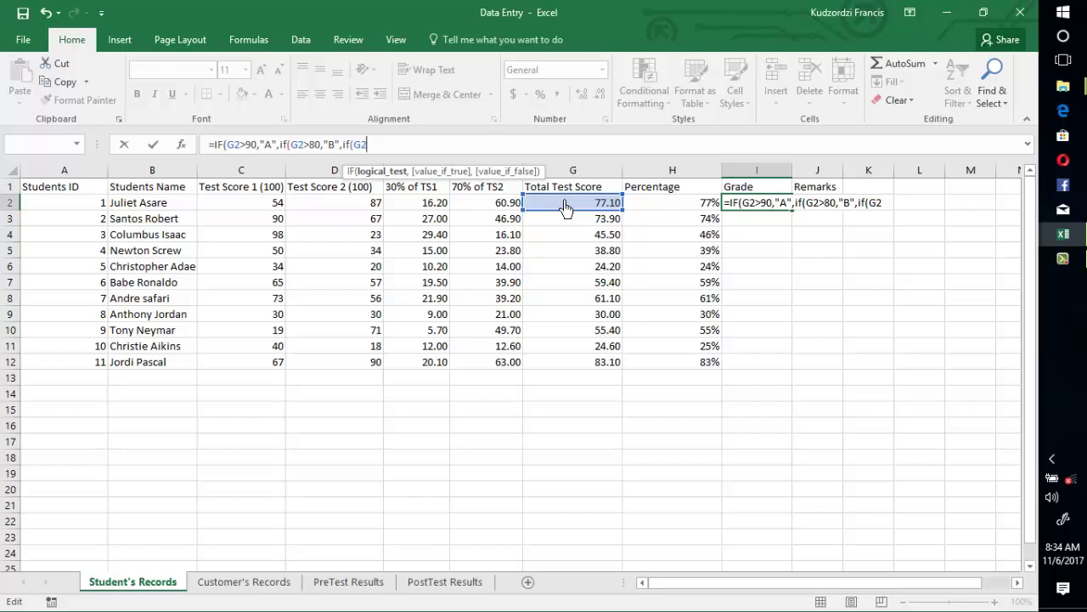
pyautogui.write('>60)')
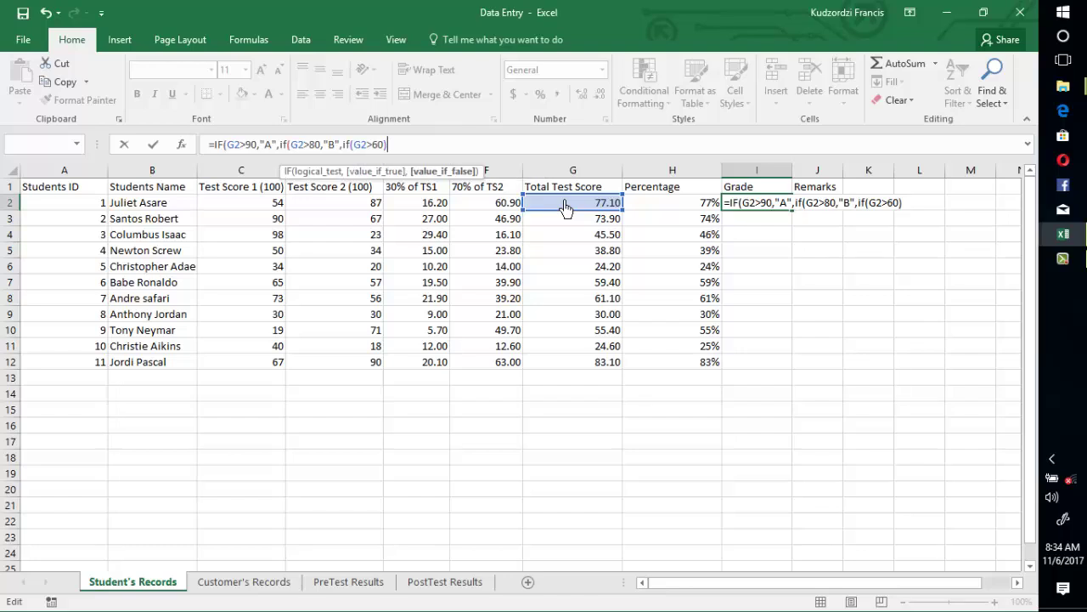
pyautogui.press('BackSpace')
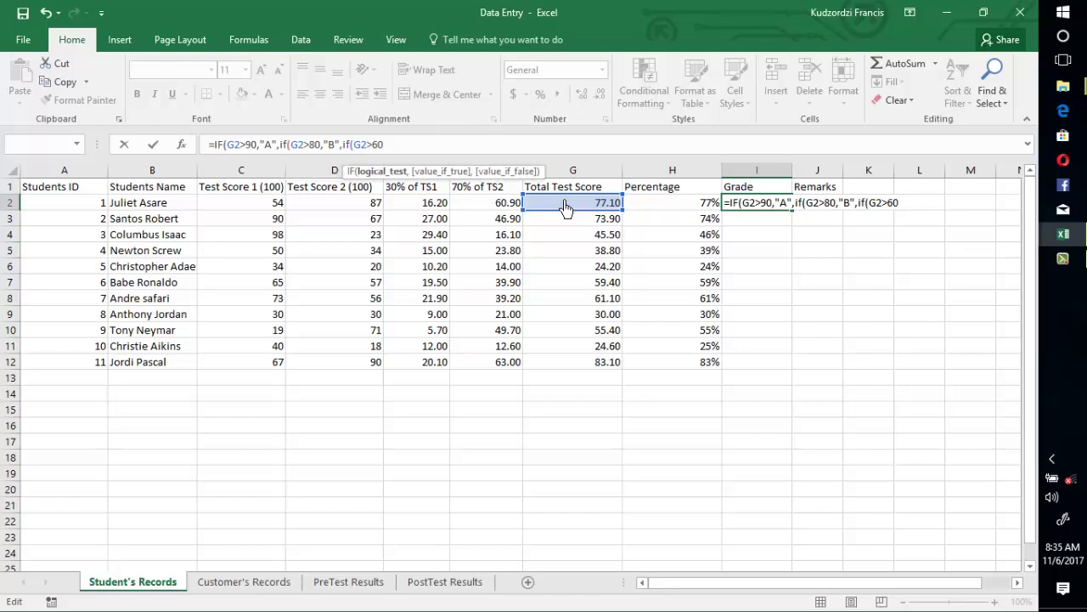
pyautogui.write(',')
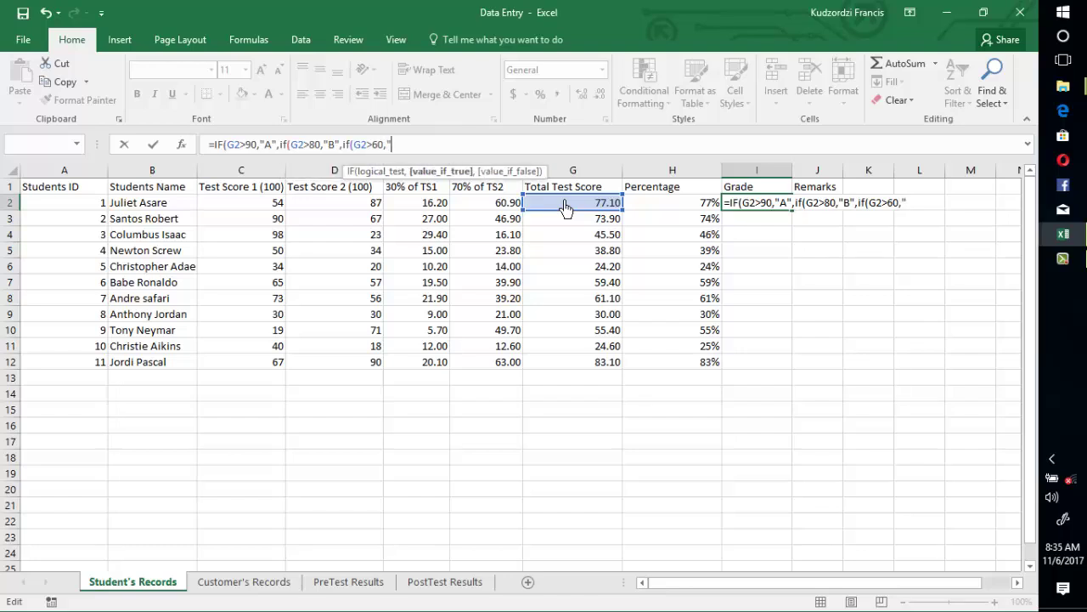
pyautogui.write('"G')
pyautogui.press('BackSpace')
pyautogui.write('C",if(G2>')
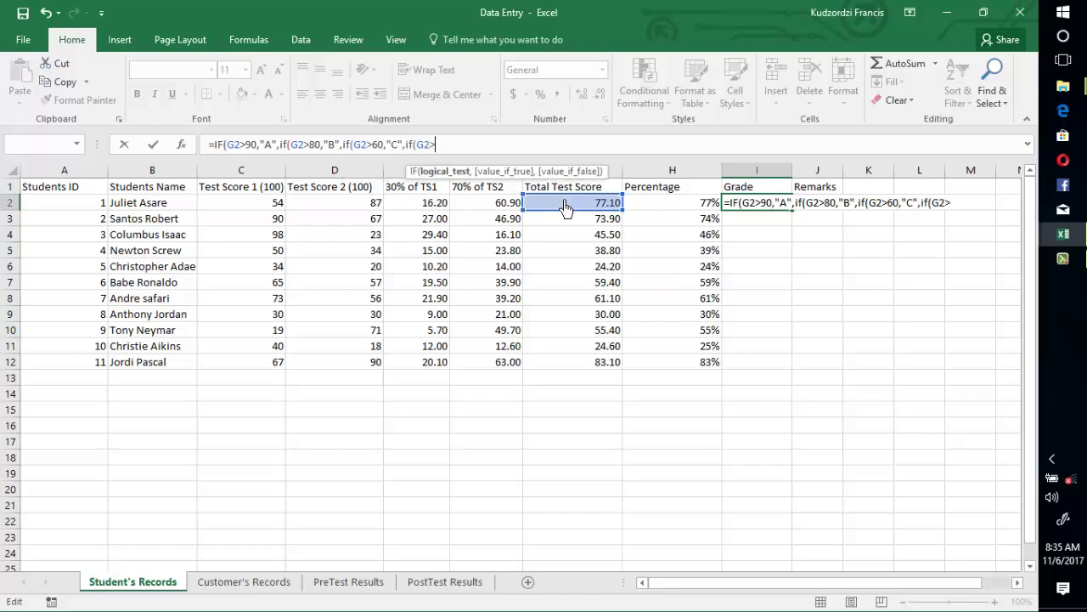
pyautogui.write('50')
# Step: Finish the I2 formula with "D" above 50, "E" below 50, and closing parentheses
pyautogui.press('BackSpace')
pyautogui.write(',"')
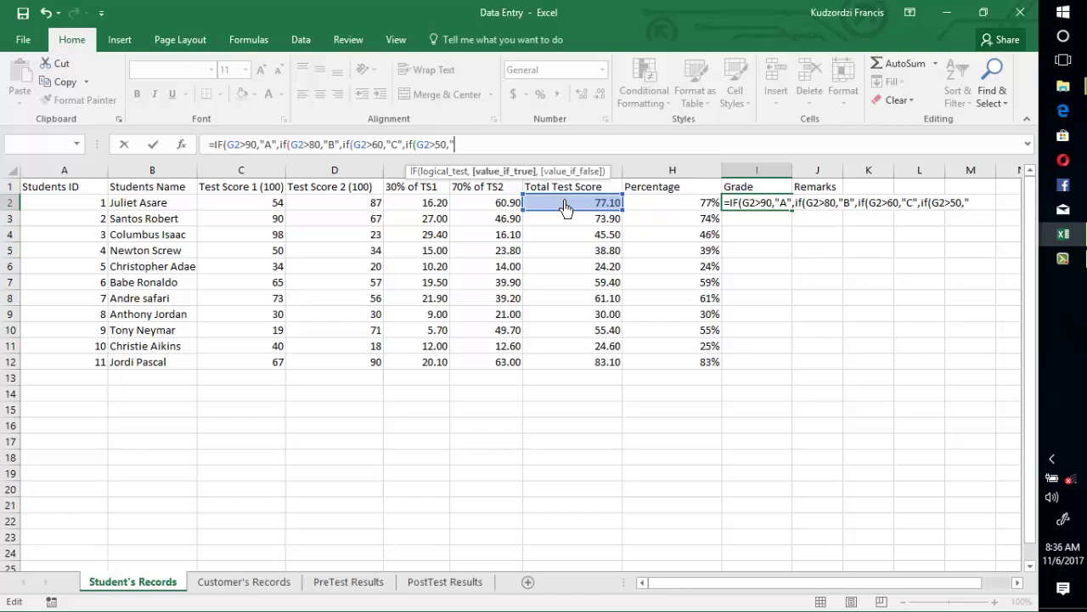
pyautogui.write('D",')
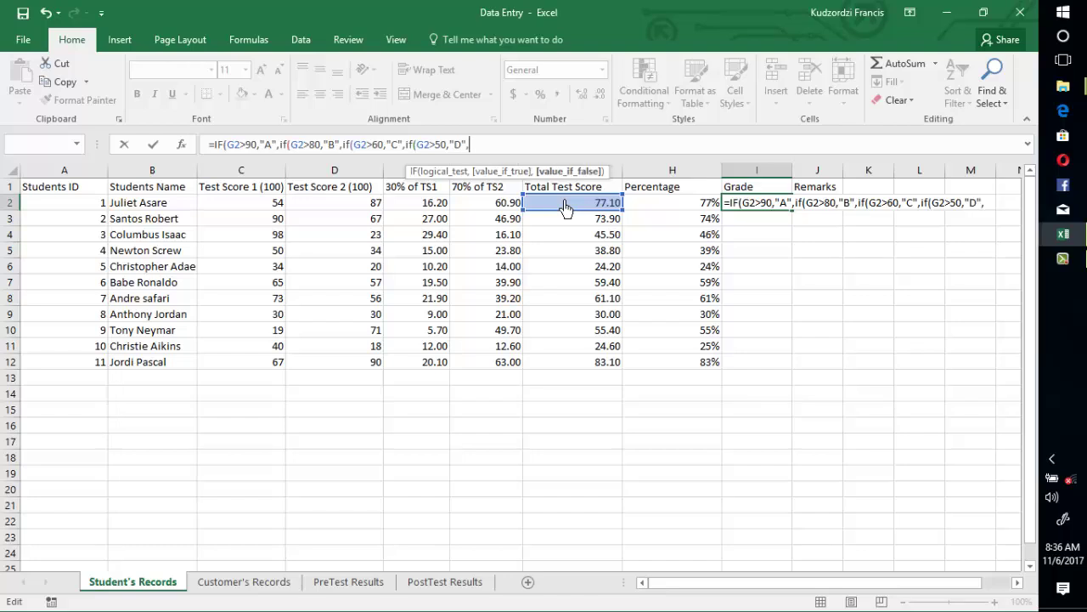
pyautogui.write('if(G')
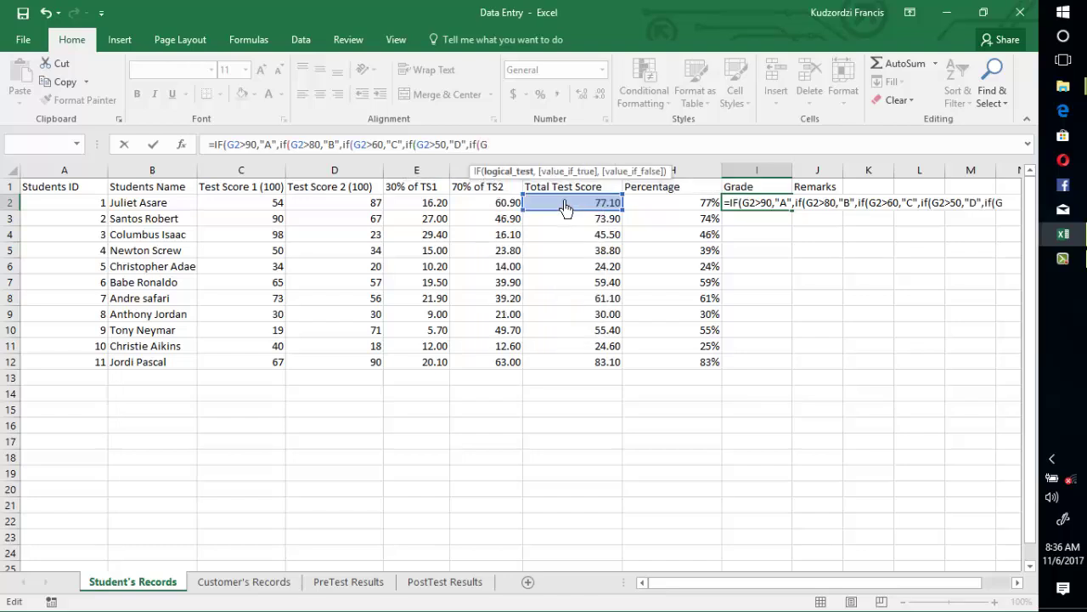
pyautogui.write('2<50')
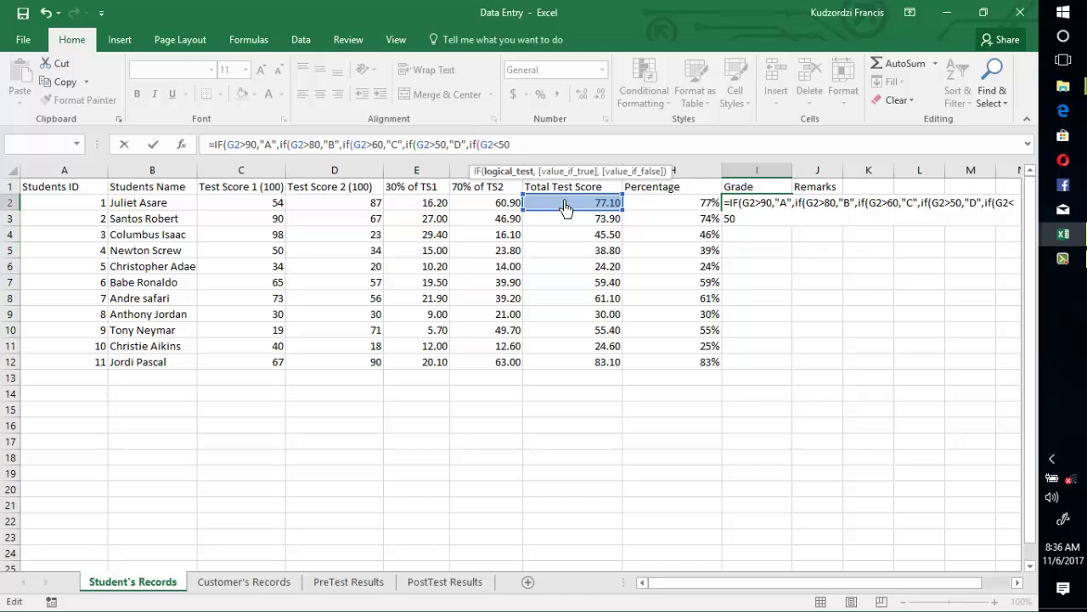
pyautogui.write(',')
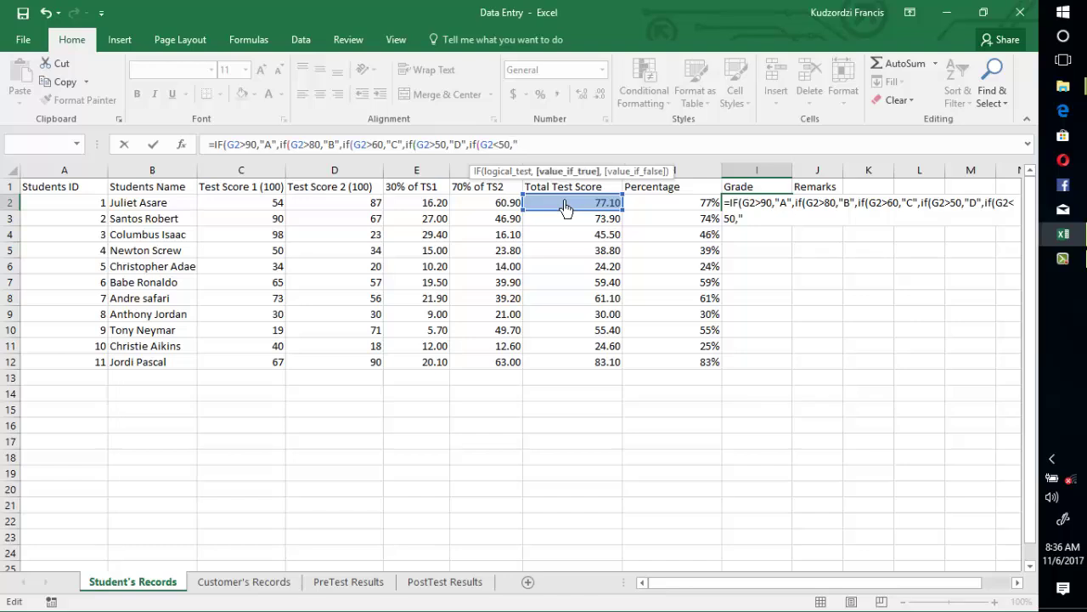
pyautogui.write('"E"')
pyautogui.write(')))')
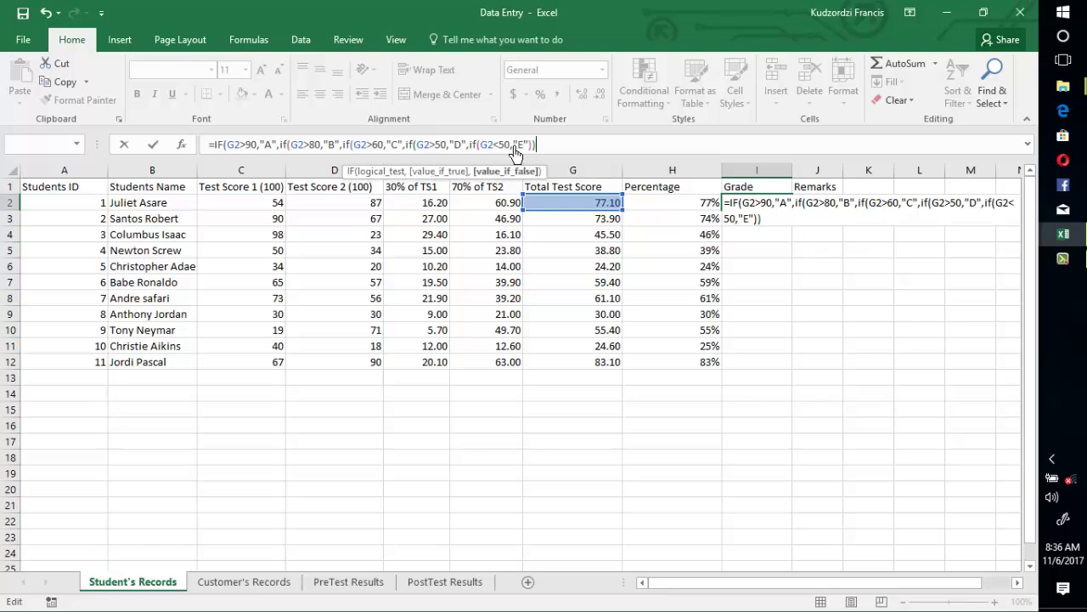
pyautogui.write(')')
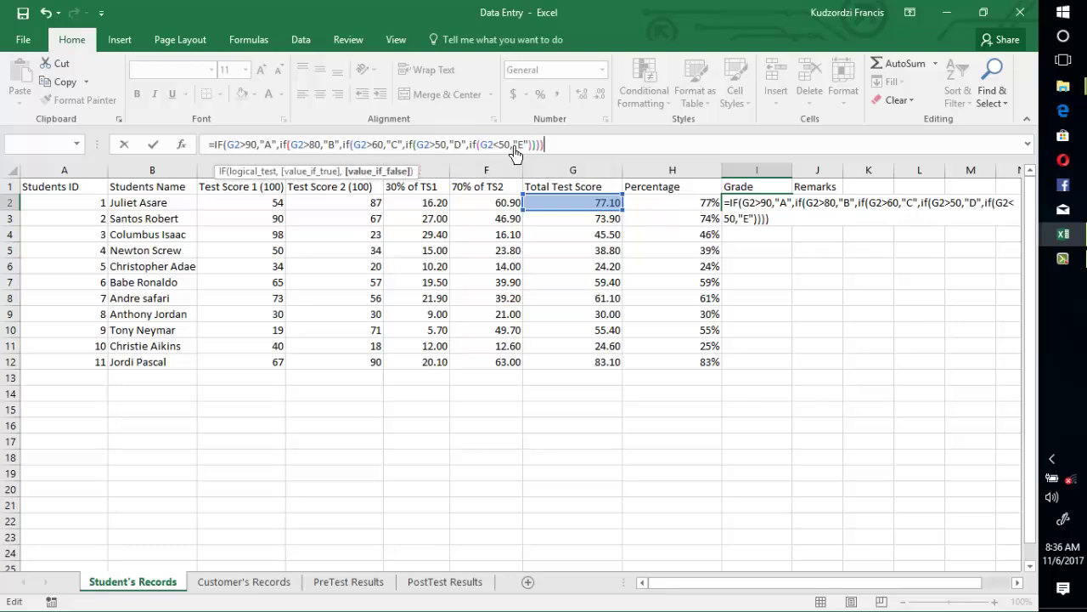
pyautogui.write(')')
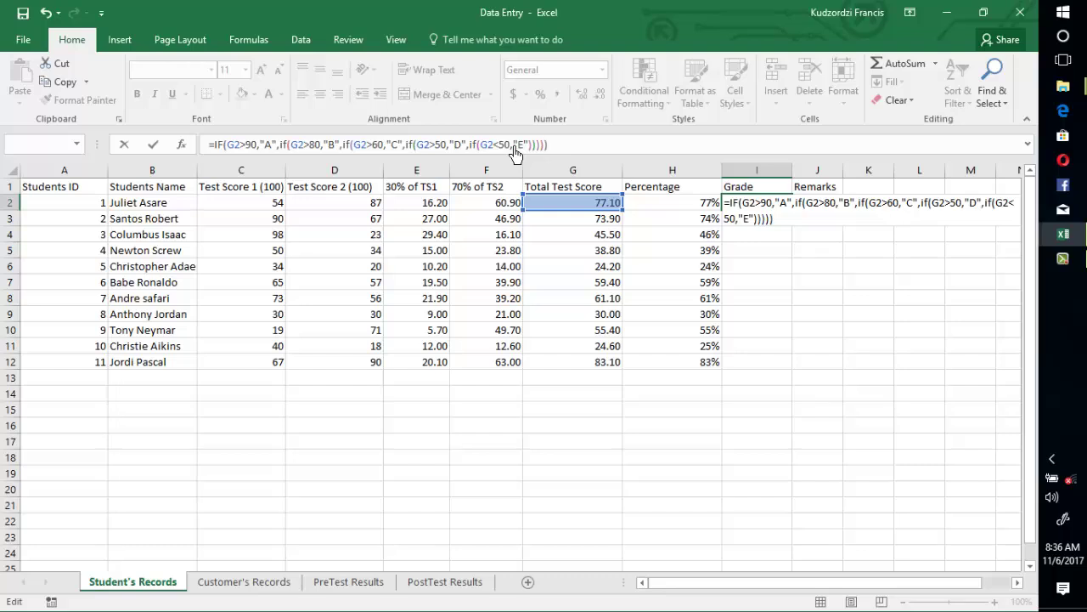
# Step: Enter the I2 grade formula and fill it down to I12 for all students
pyautogui.hotkey('ctrl', 'Return')
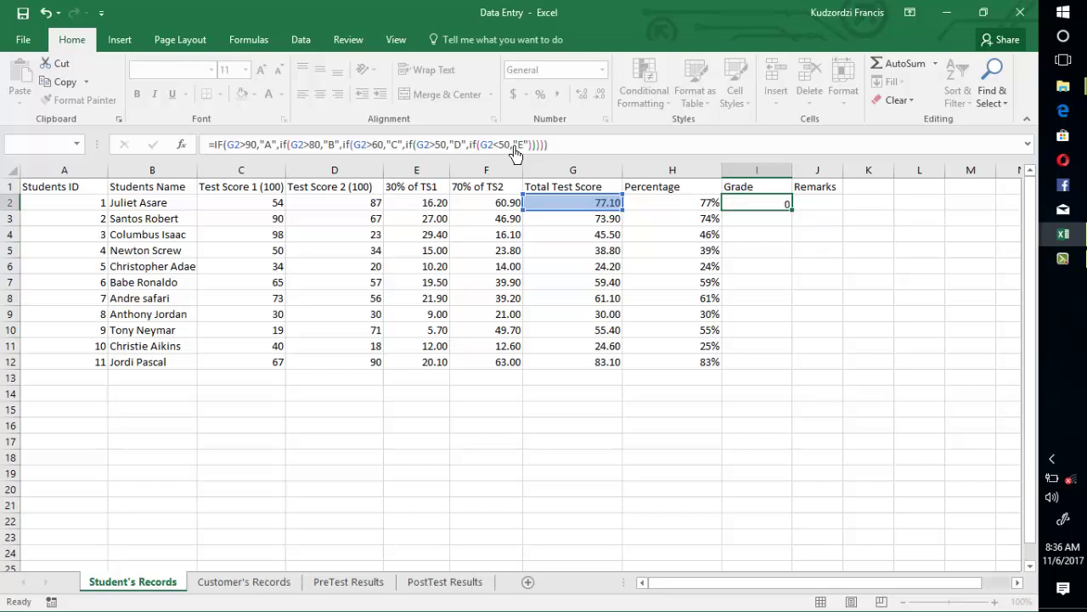
pyautogui.press('Return')
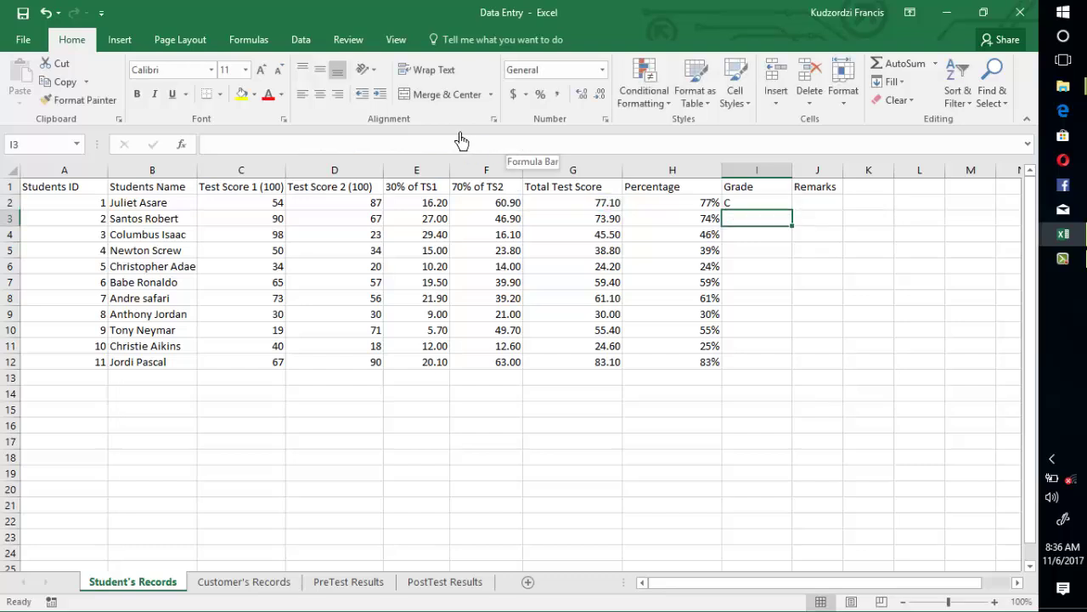
pyautogui.click(729, 204)
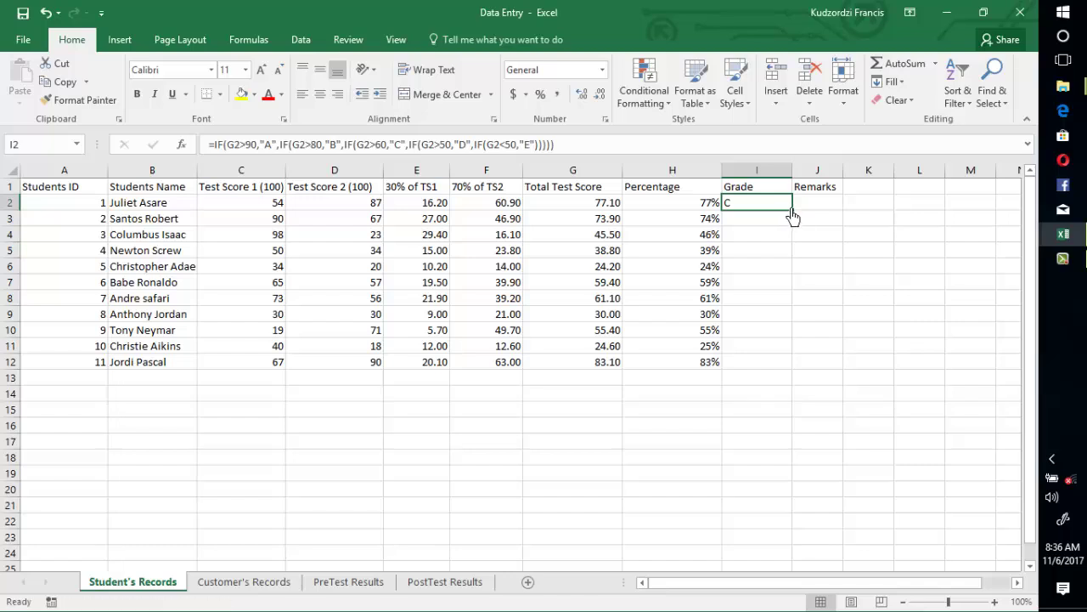
pyautogui.moveTo(791, 212); pyautogui.dragTo(776, 375)
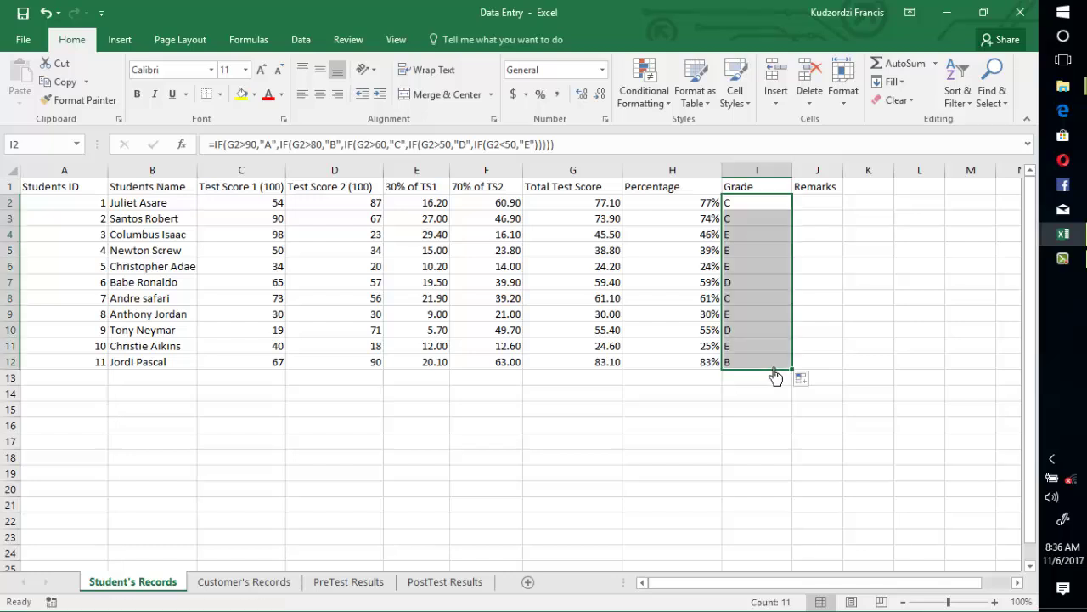
pyautogui.click(845, 313)
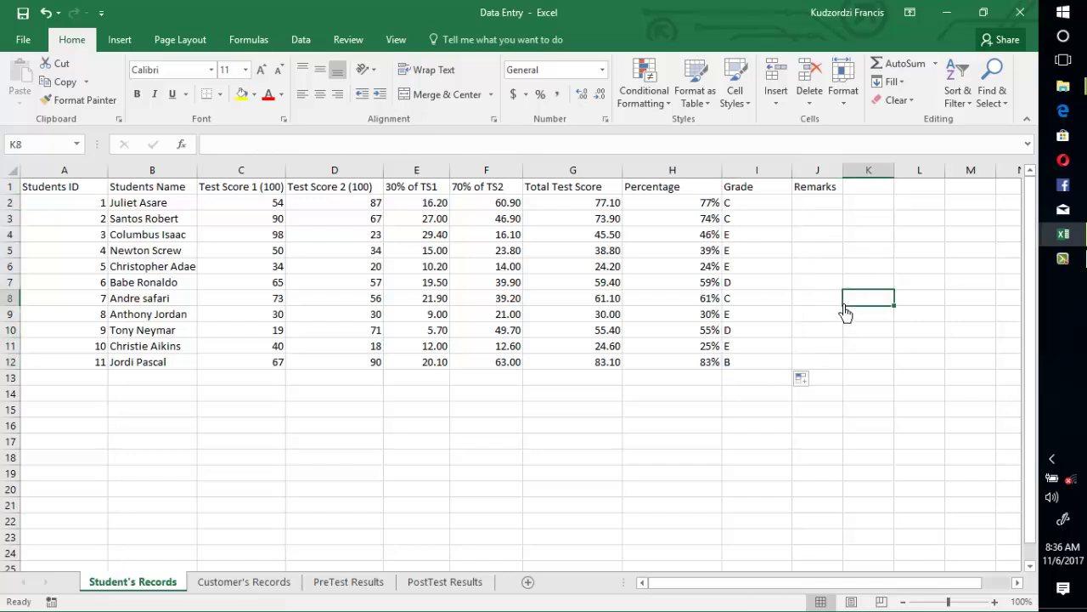
pyautogui.click(807, 206)
# Step: Copy the full I2 grade formula text and begin editing cell J2
pyautogui.click(766, 210)
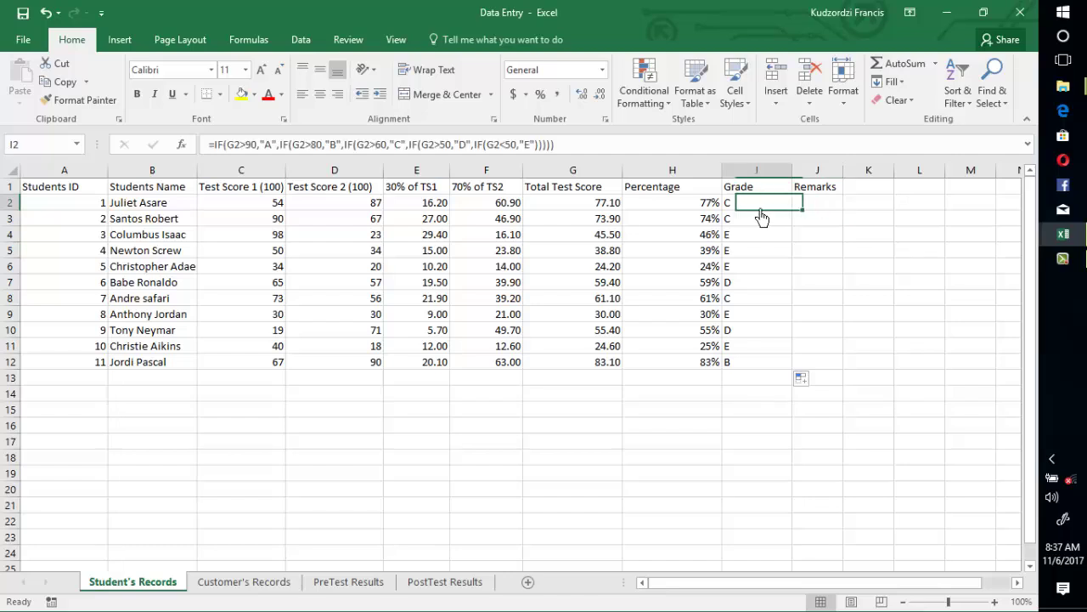
pyautogui.click(581, 154)
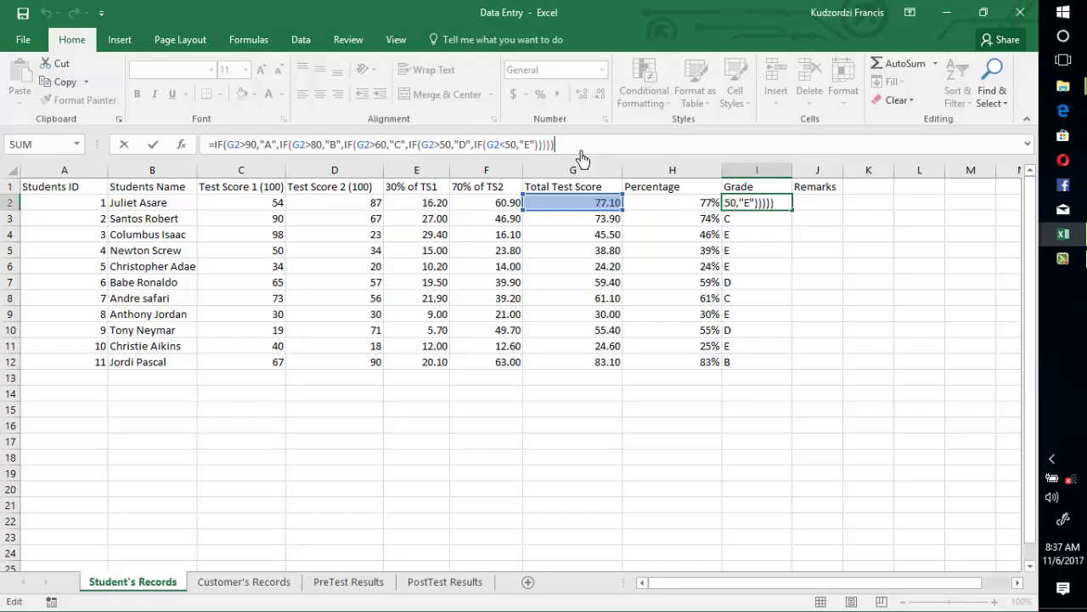
pyautogui.moveTo(581, 155); pyautogui.dragTo(211, 159)
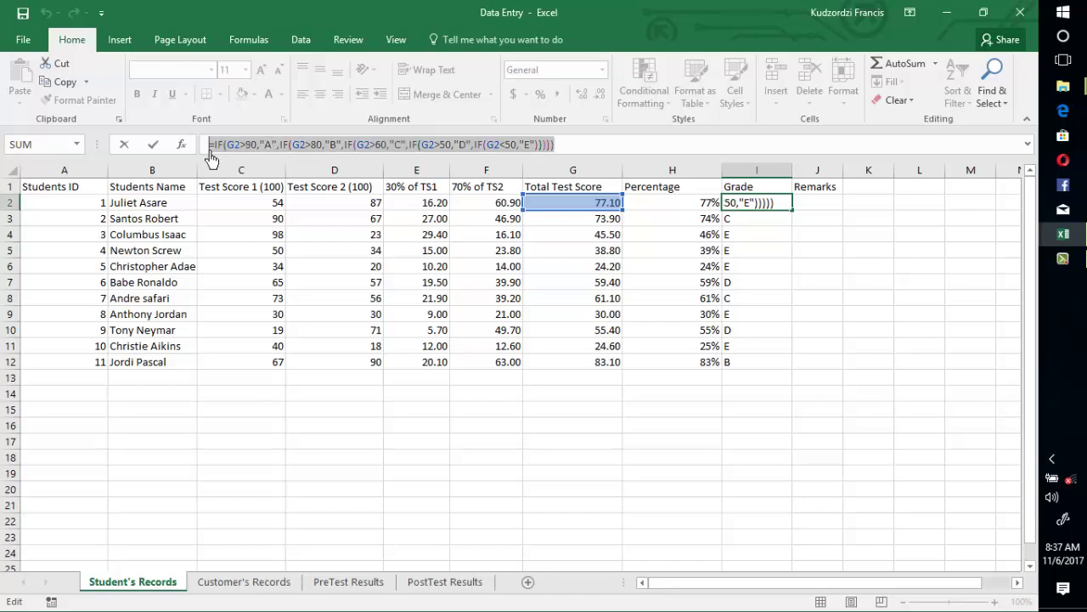
pyautogui.hotkey('ctrl', 'c')
pyautogui.click(817, 211)
pyautogui.press('Escape')
pyautogui.click(818, 211)
pyautogui.click(574, 146)
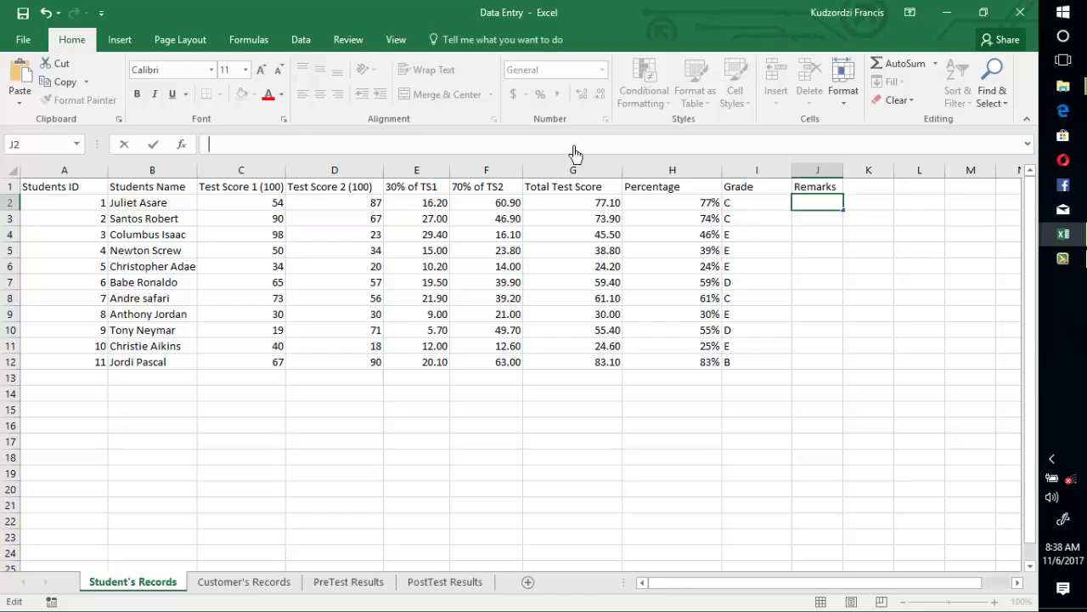
pyautogui.doubleClick(813, 206)
# Step: Paste the grade formula into J2, replacing "A" and "B" with "Excellent" and "Very Good"
pyautogui.hotkey('ctrl', 'v')
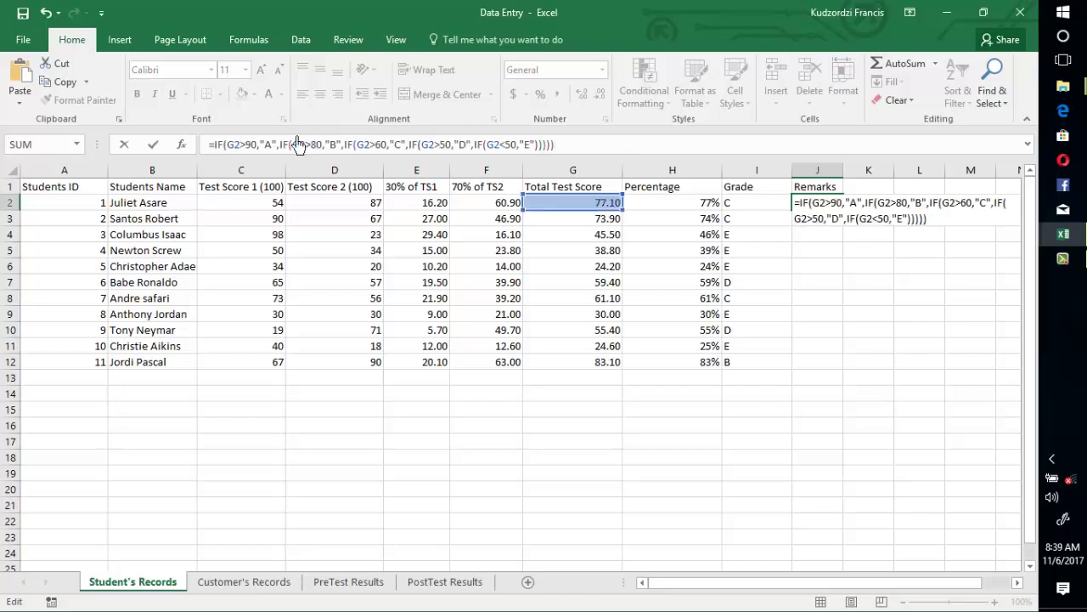
pyautogui.click(271, 145)
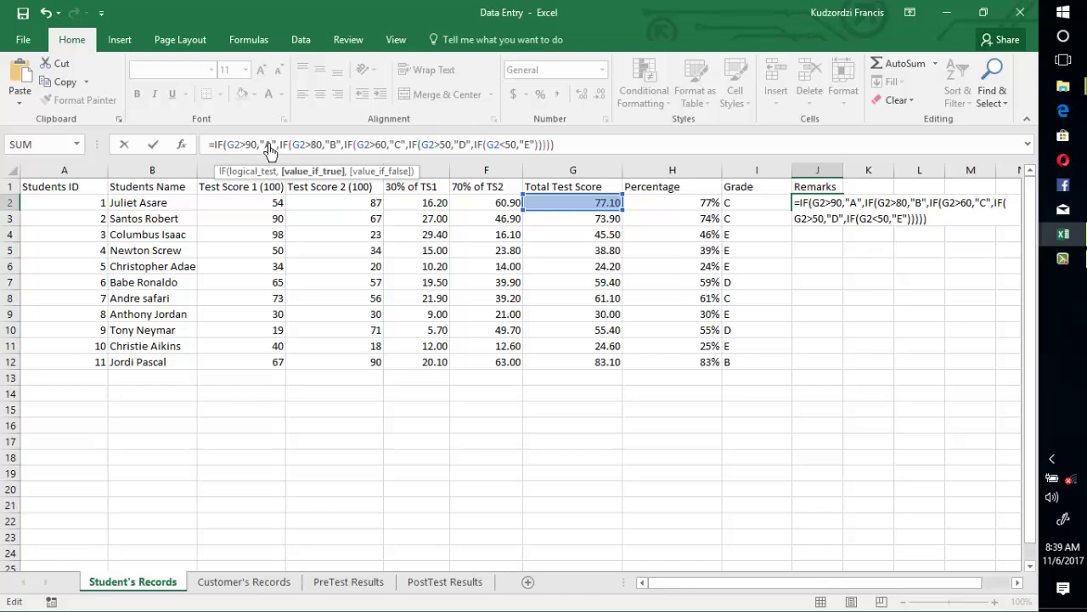
pyautogui.press('BackSpace')
pyautogui.write('Exce')
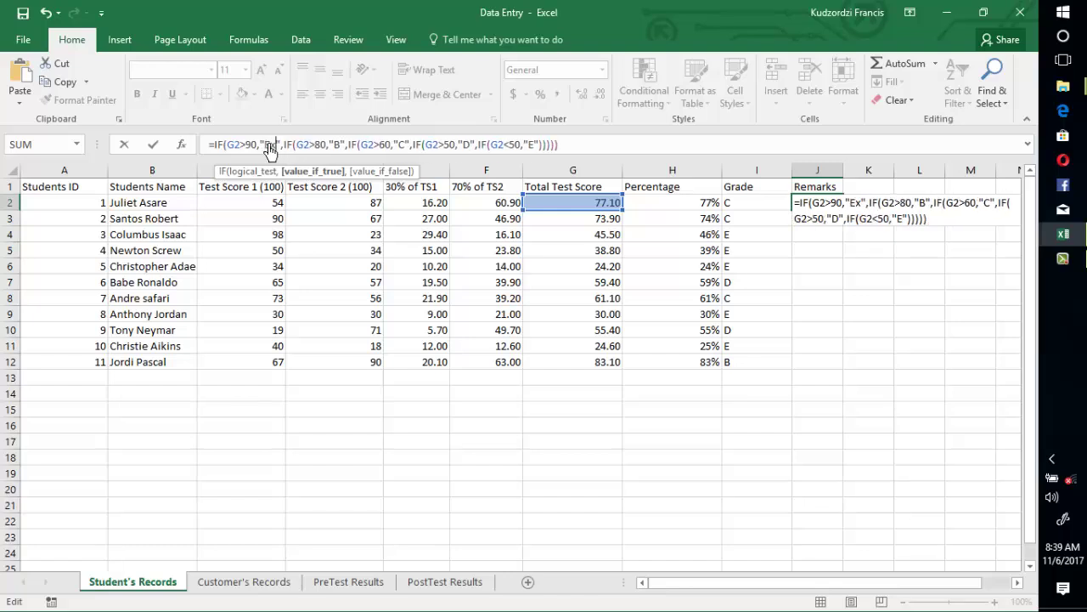
pyautogui.write('lent')
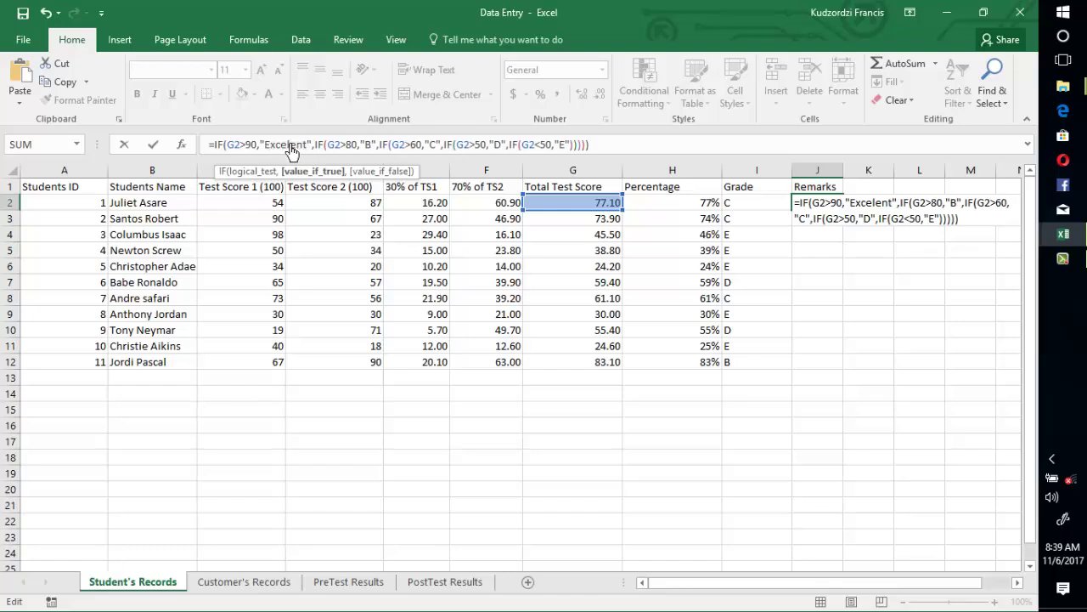
pyautogui.click(289, 147)
pyautogui.write('l')
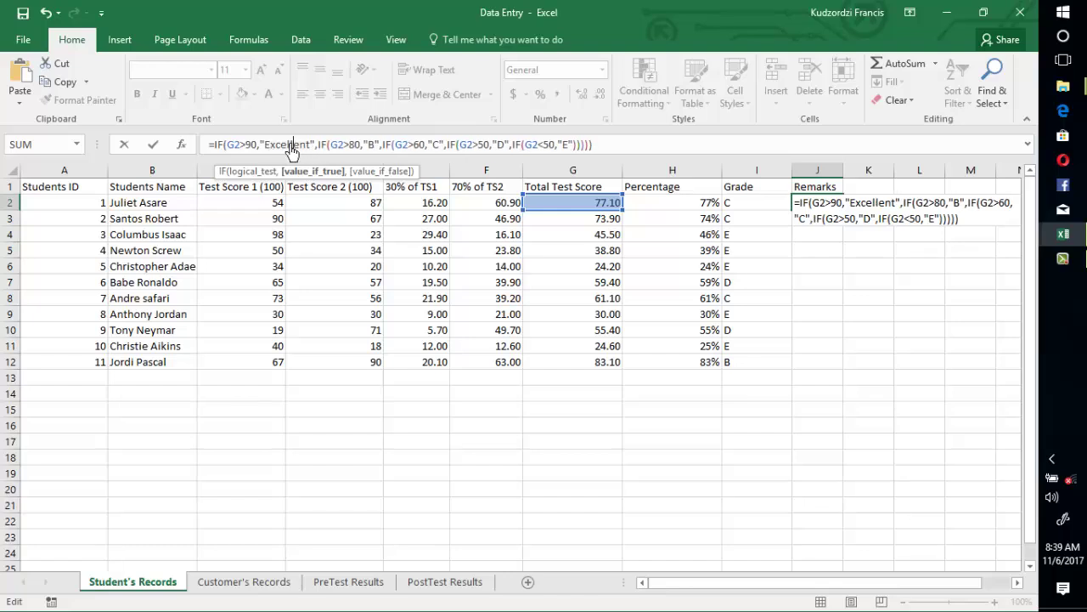
pyautogui.click(369, 146)
pyautogui.press('BackSpace')
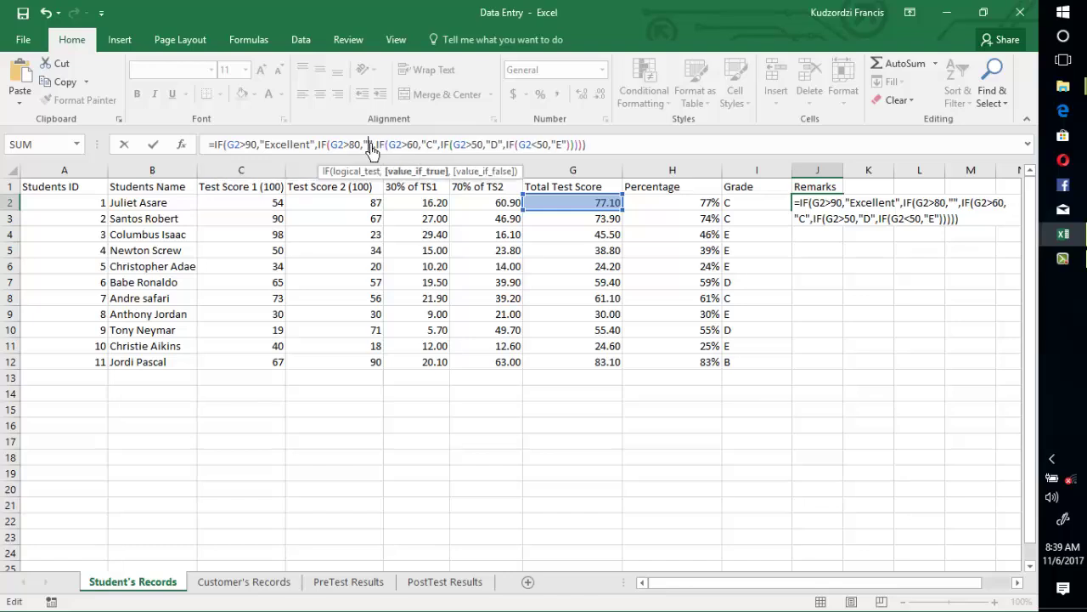
pyautogui.write('Very')
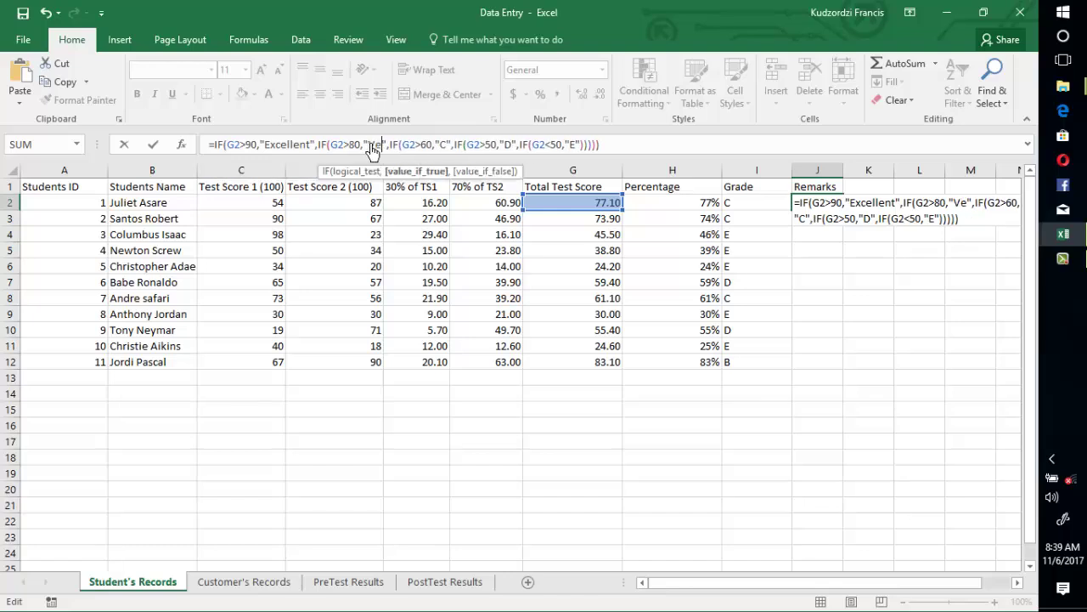
pyautogui.write(' Go')
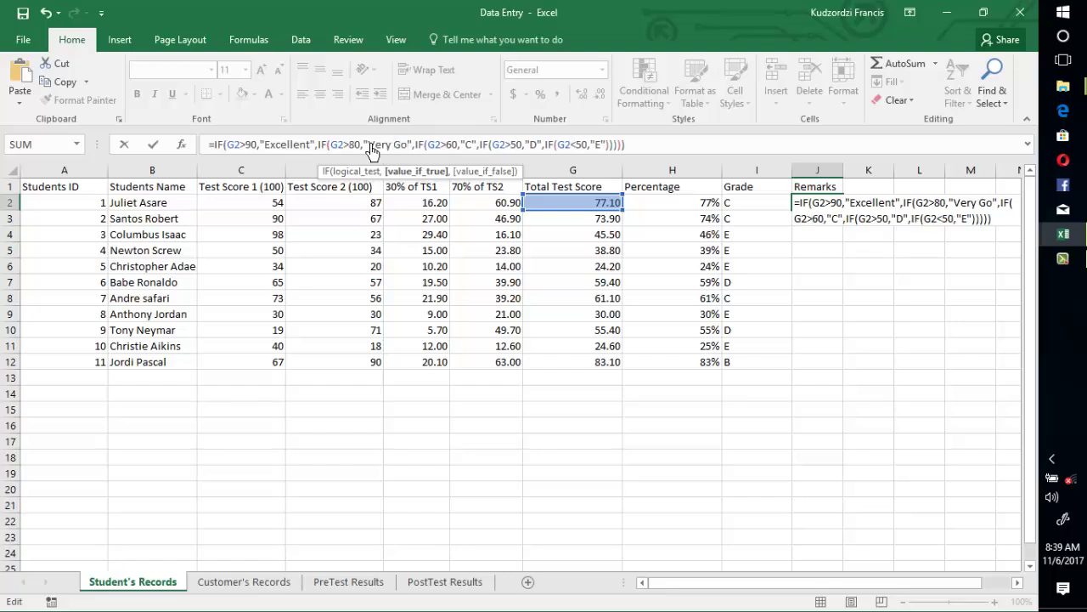
pyautogui.write('od')
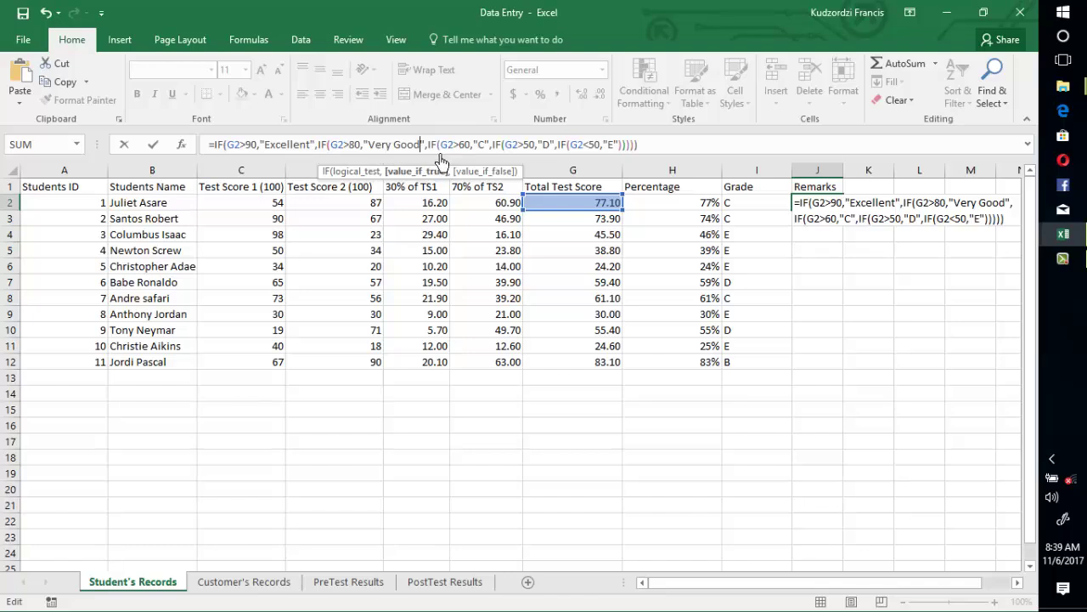
# Step: Replace "C", "D" and "E" in the J2 formula with "Good", "Pass" and "Fail"
pyautogui.click(485, 146)
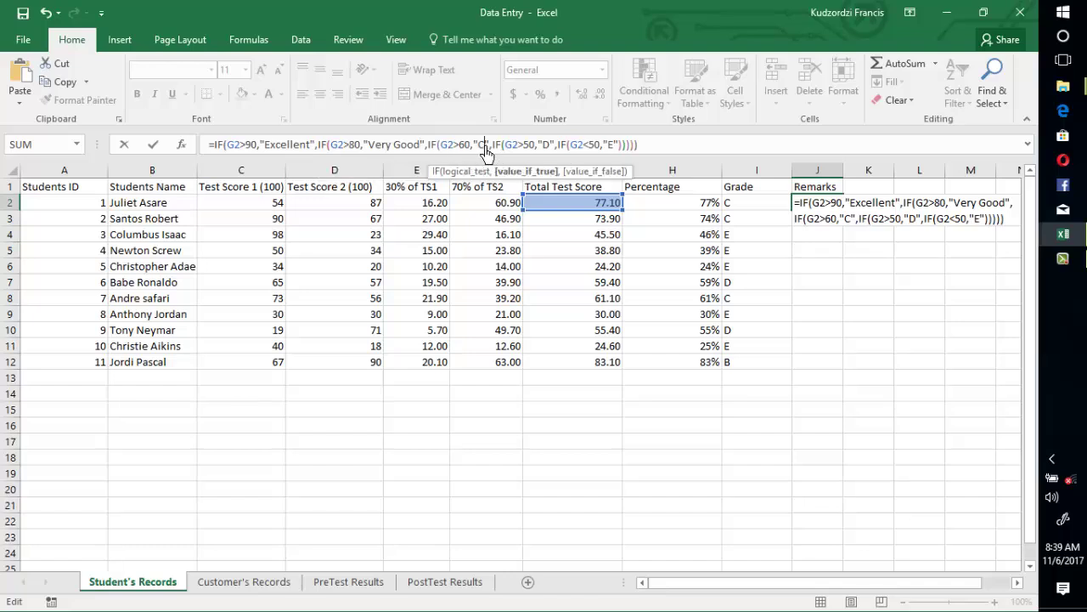
pyautogui.press('BackSpace')
pyautogui.write('Good')
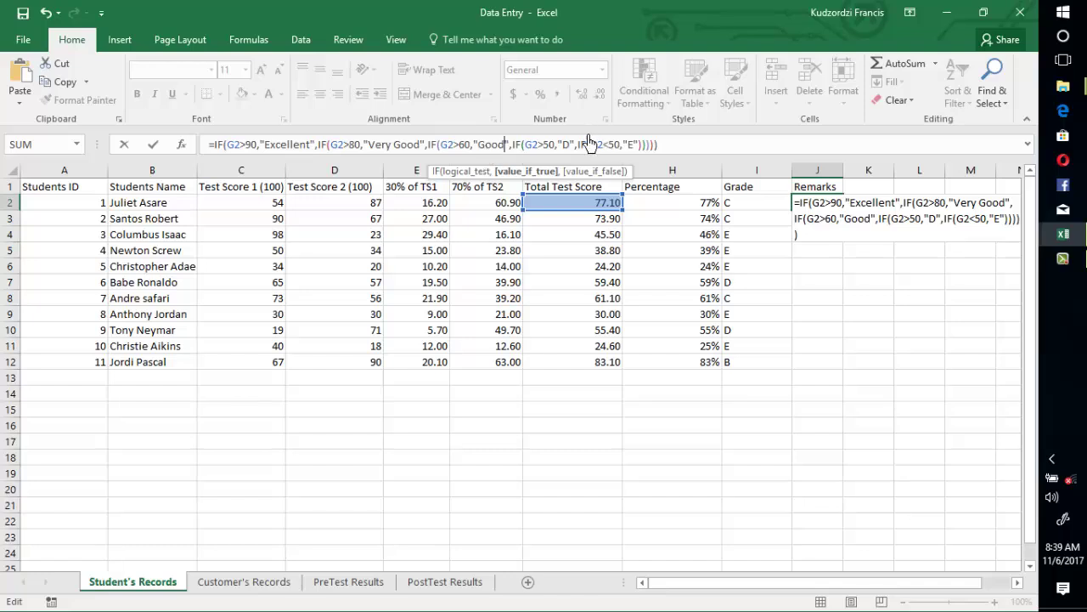
pyautogui.click(565, 146)
pyautogui.press('BackSpace')
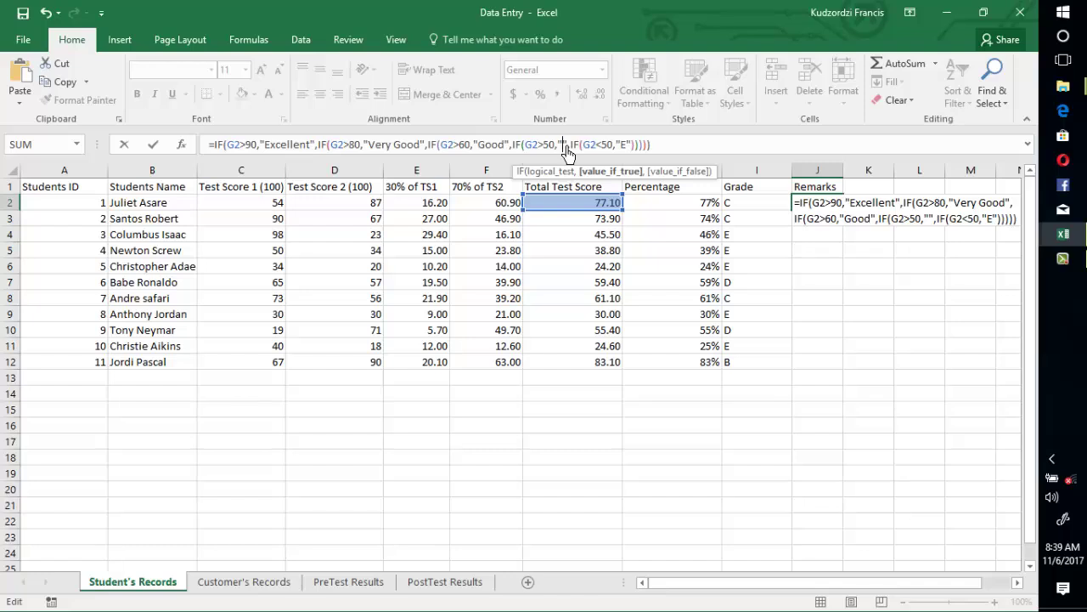
pyautogui.write('Pass')
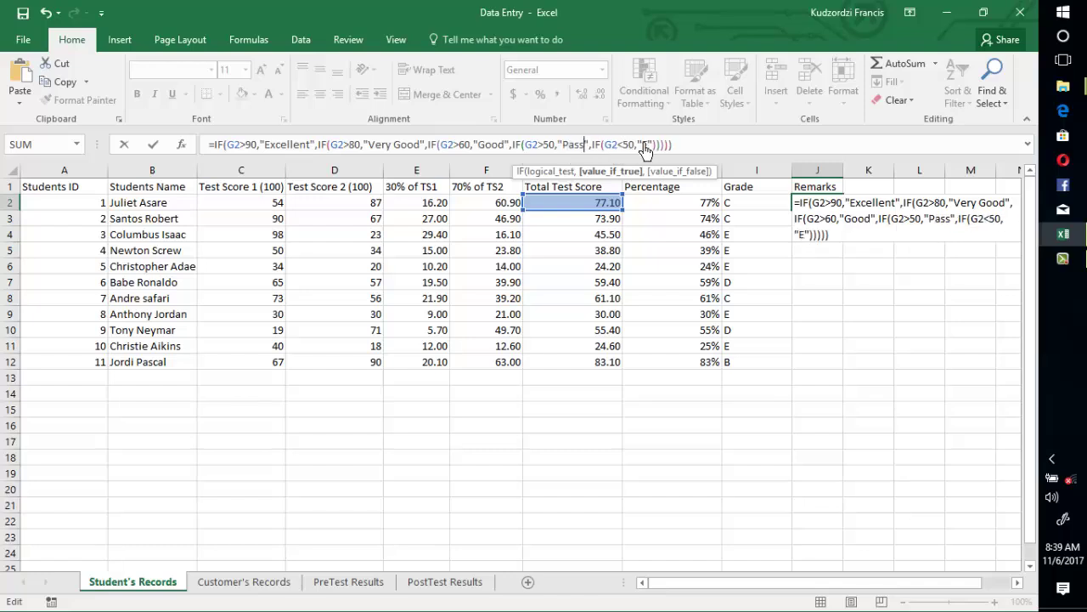
pyautogui.click(643, 147)
pyautogui.press('Delete')
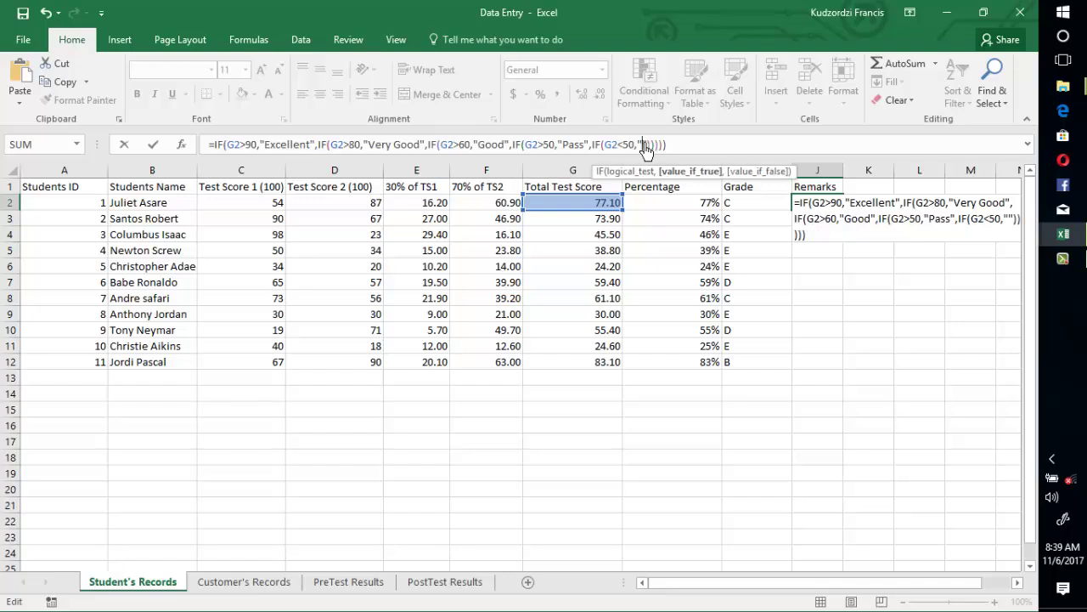
pyautogui.write('Fail')
pyautogui.click(698, 151)
# Step: Commit the J2 remarks formula and fill it down to J12
pyautogui.press('Return')
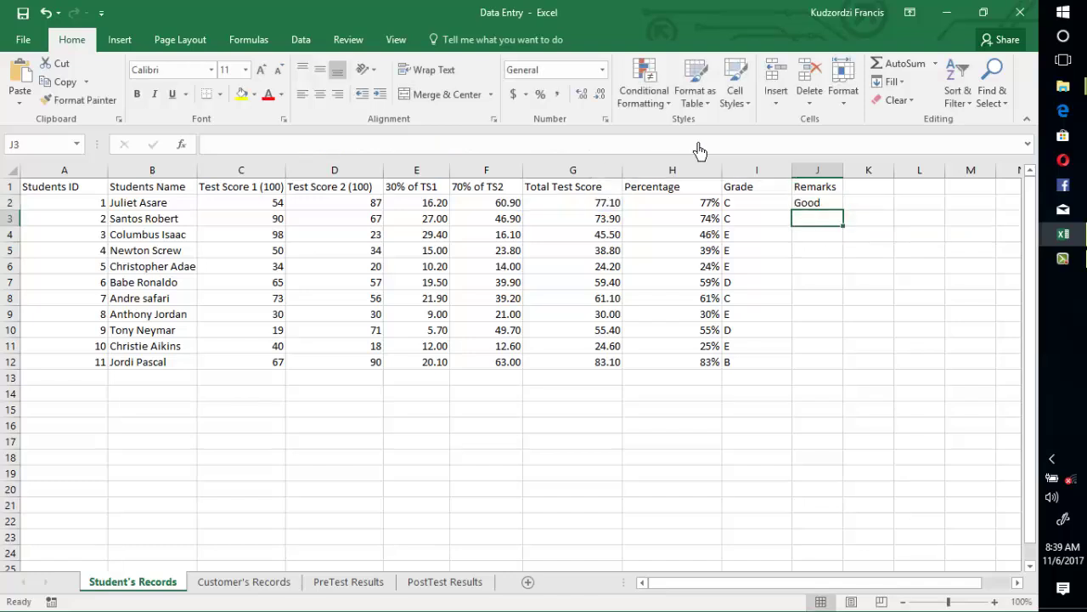
pyautogui.click(803, 208)
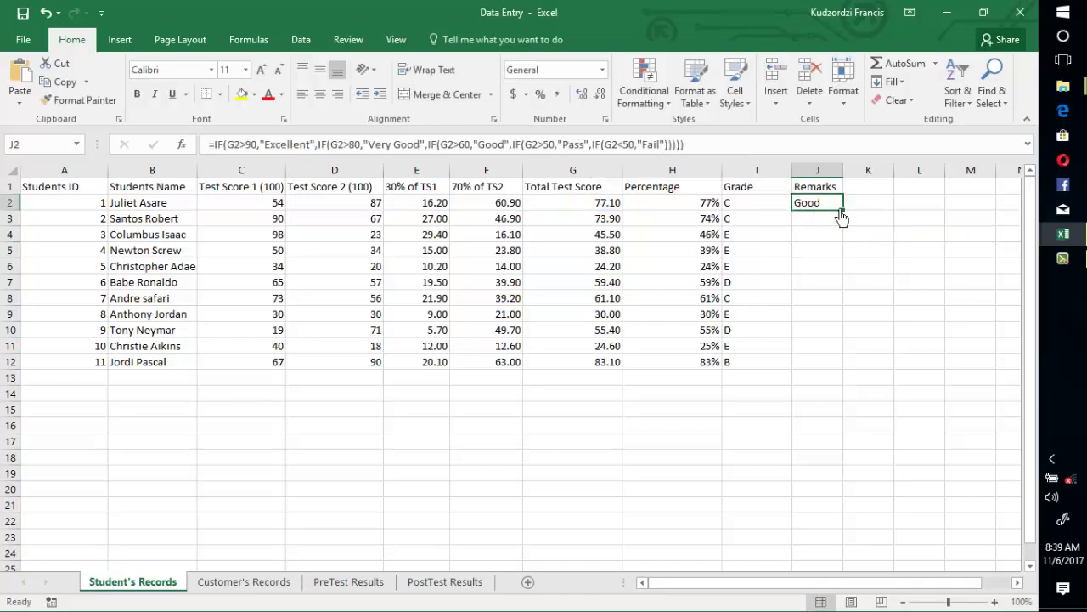
pyautogui.moveTo(842, 216); pyautogui.dragTo(835, 373)
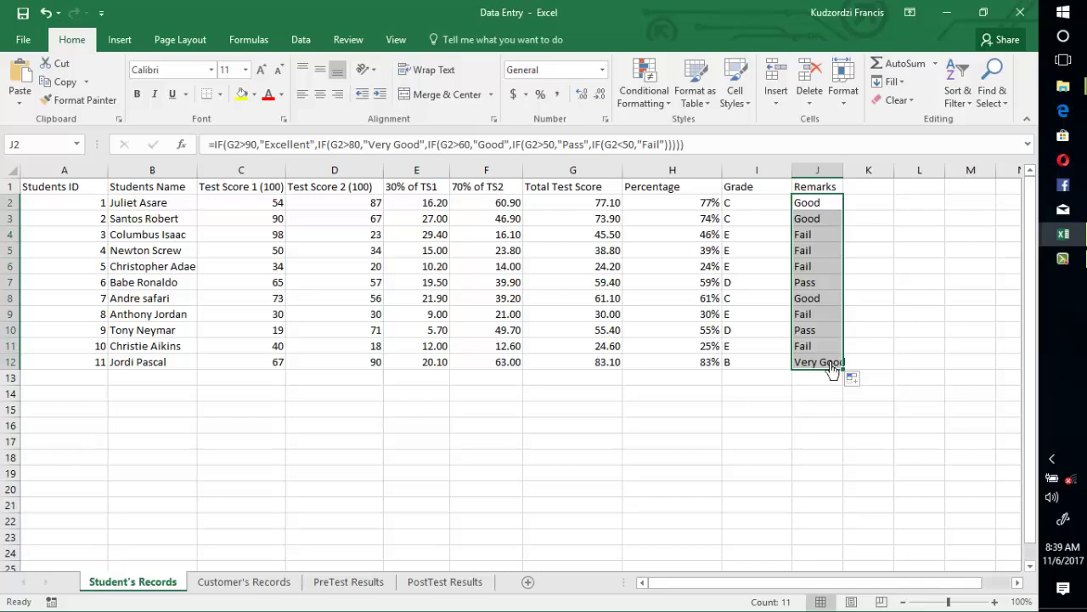
pyautogui.click(642, 206)
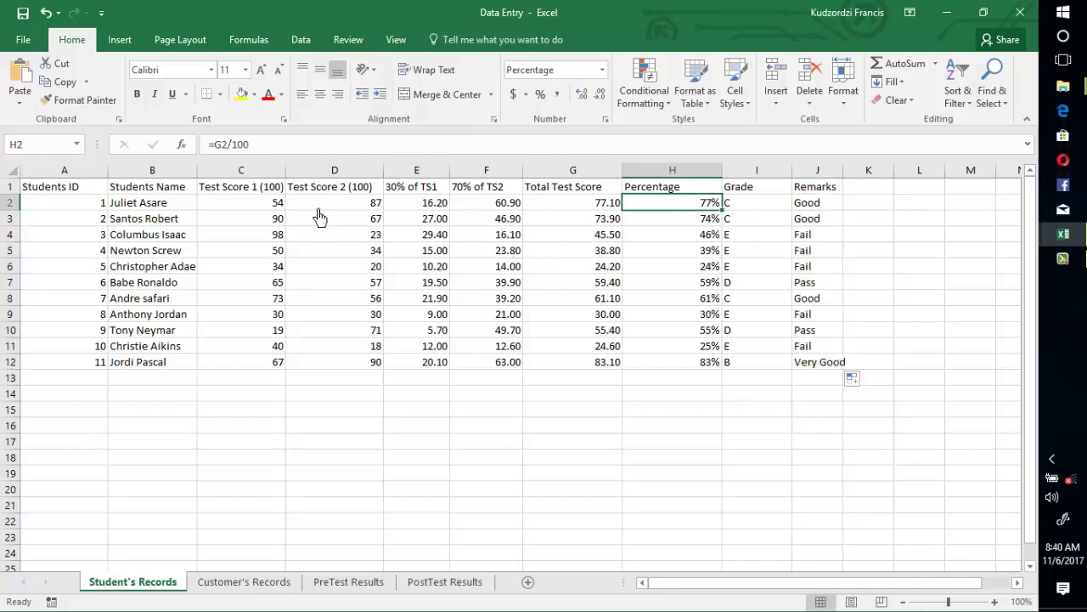
# Step: Sort the table by Total Test Score largest to smallest, expanding the selection
pyautogui.click(600, 187)
pyautogui.hotkey('ctrl', 'space')
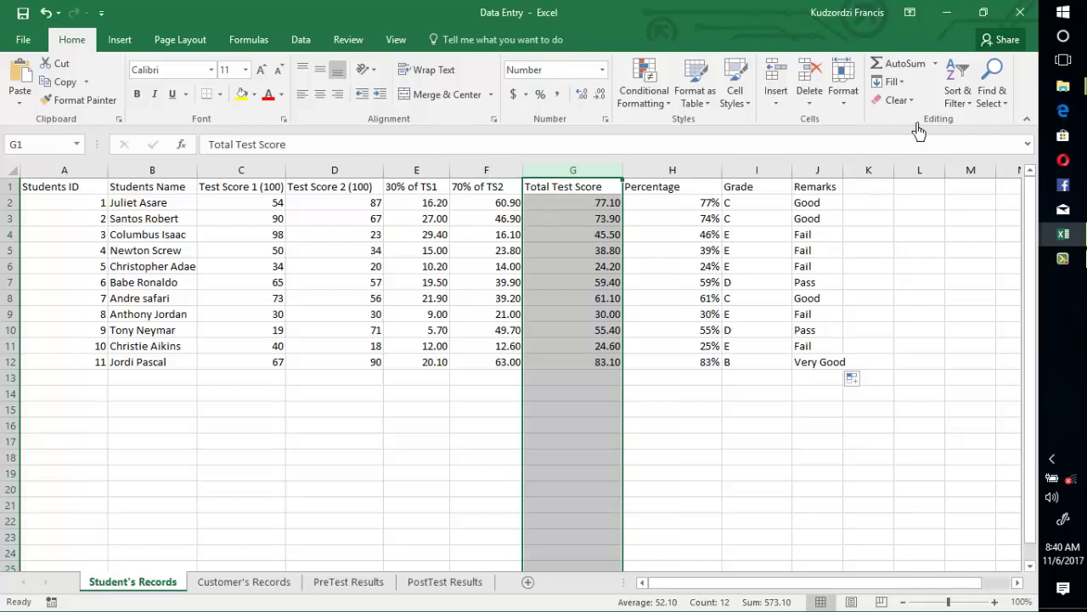
pyautogui.click(969, 97)
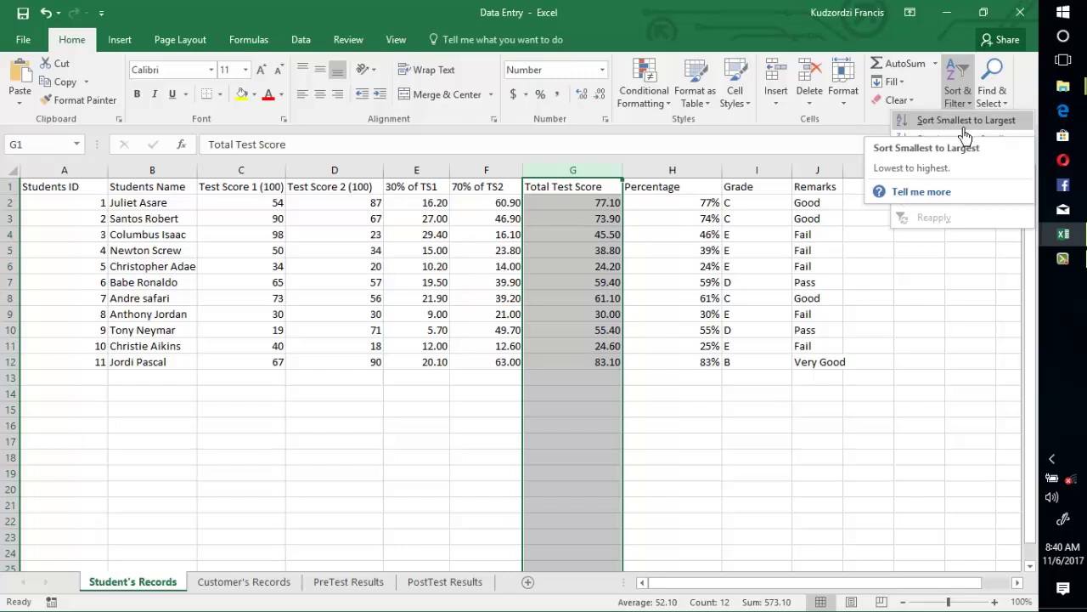
pyautogui.click(963, 139)
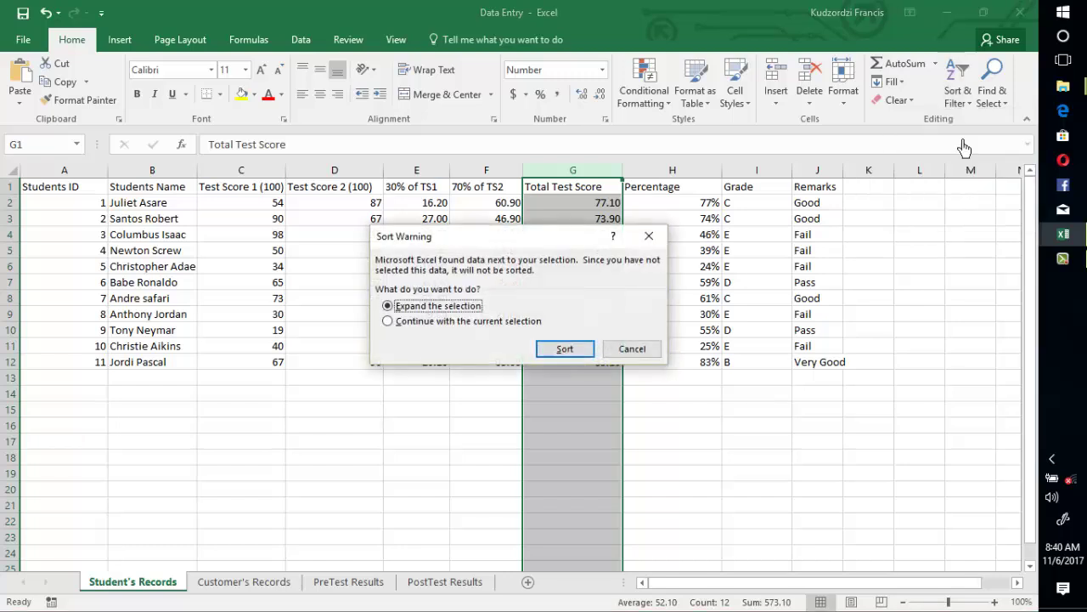
pyautogui.click(564, 349)
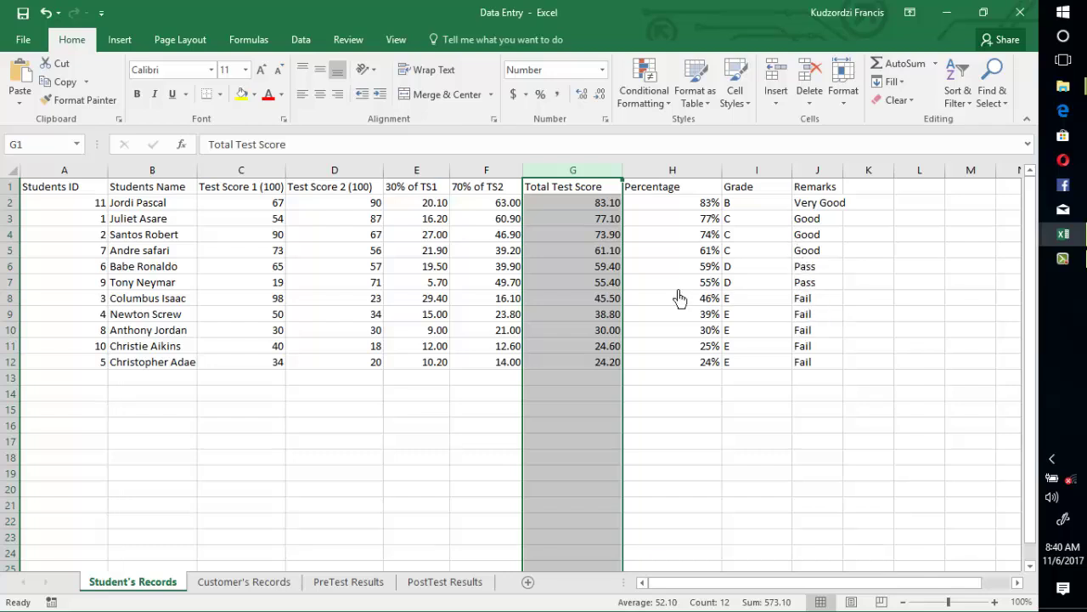
pyautogui.click(508, 301)
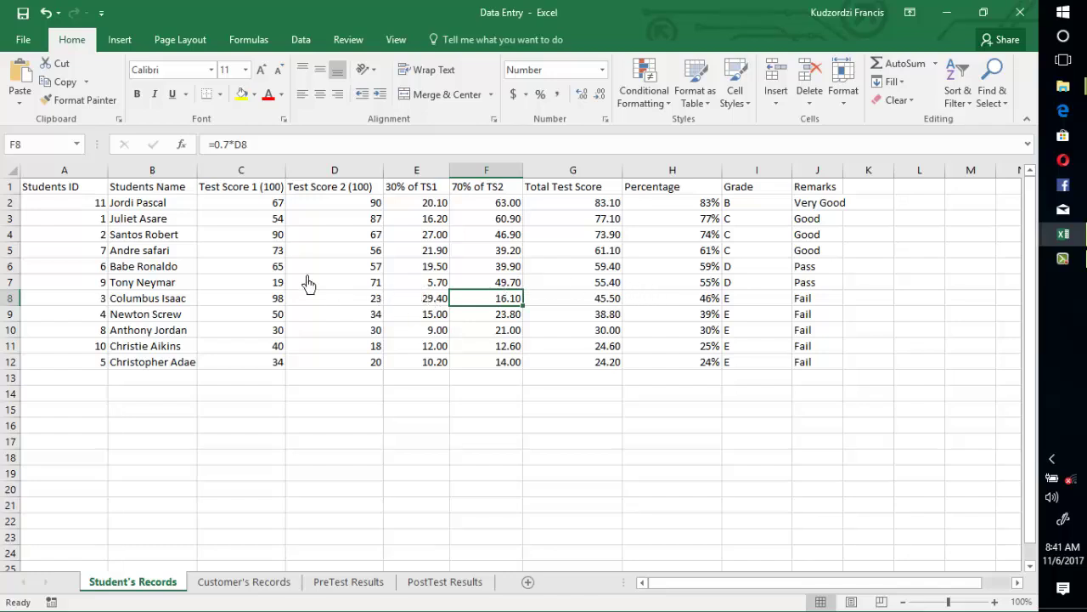
# Step: Change row 7's test scores to 91 in C7 and 92 in D7
pyautogui.click(270, 288)
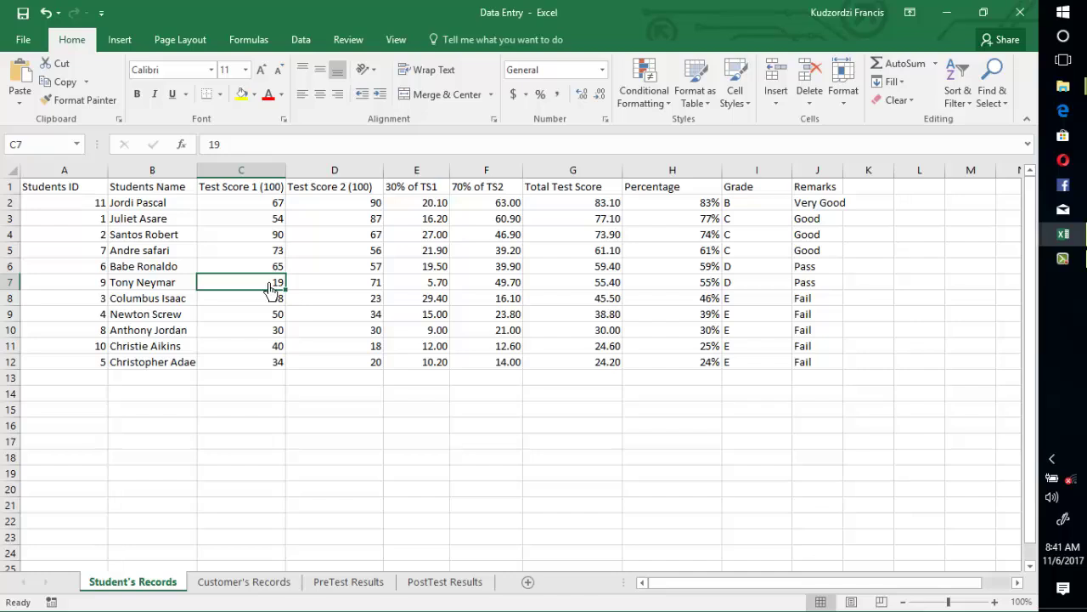
pyautogui.press('Delete')
pyautogui.write('9')
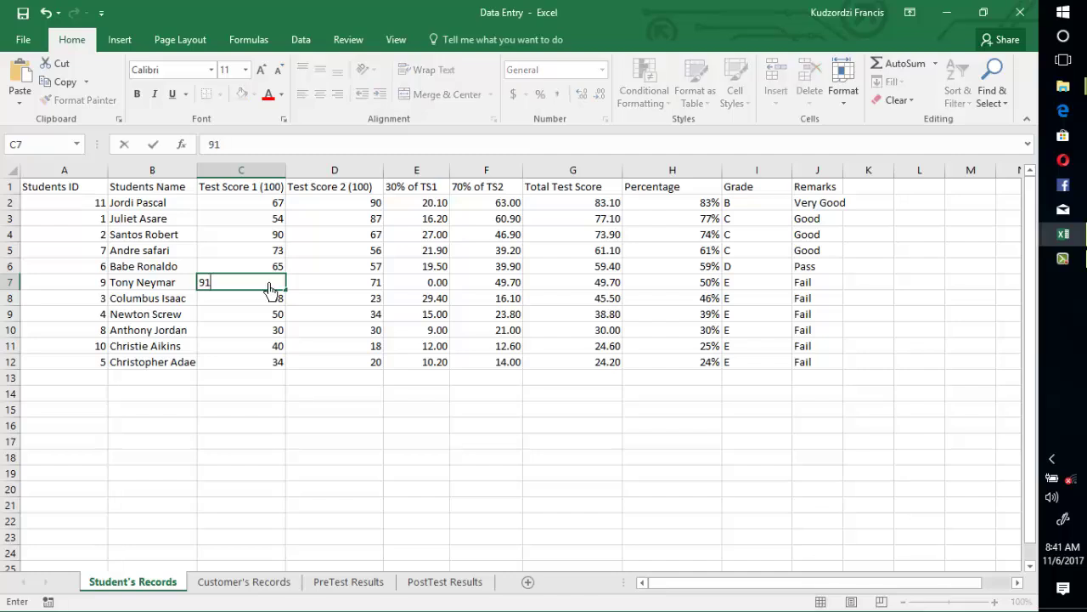
pyautogui.press('Return')
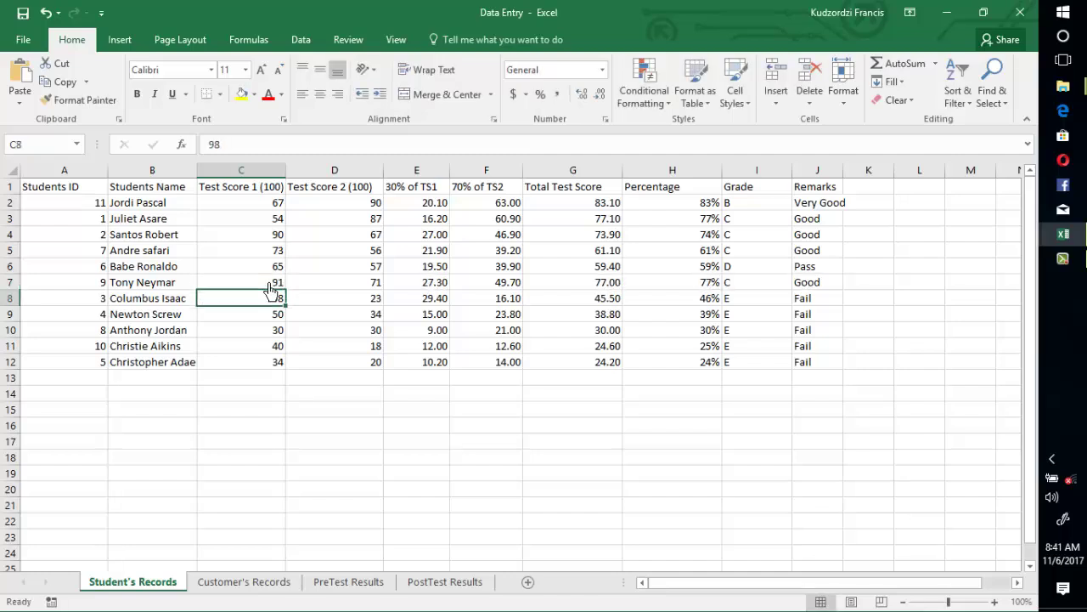
pyautogui.click(372, 288)
pyautogui.press('BackSpace')
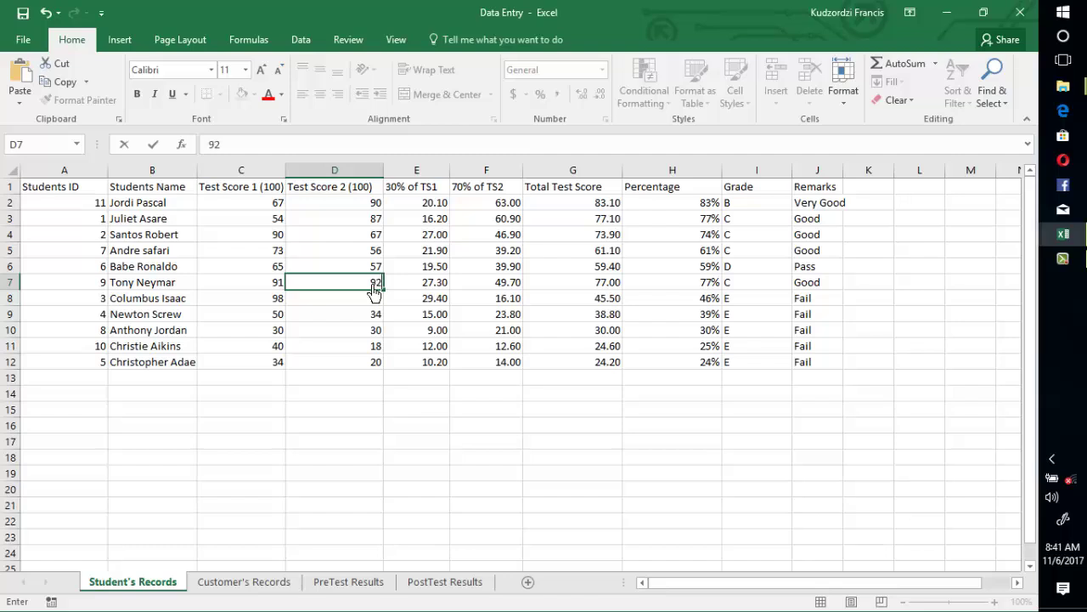
pyautogui.write('92')
pyautogui.press('Return')
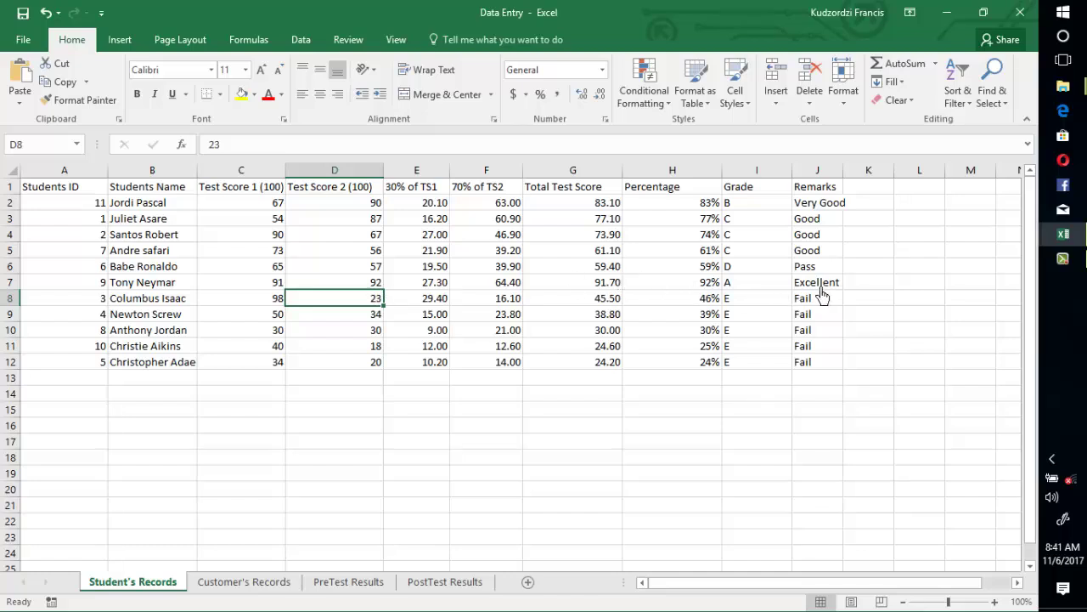
pyautogui.click(348, 223)
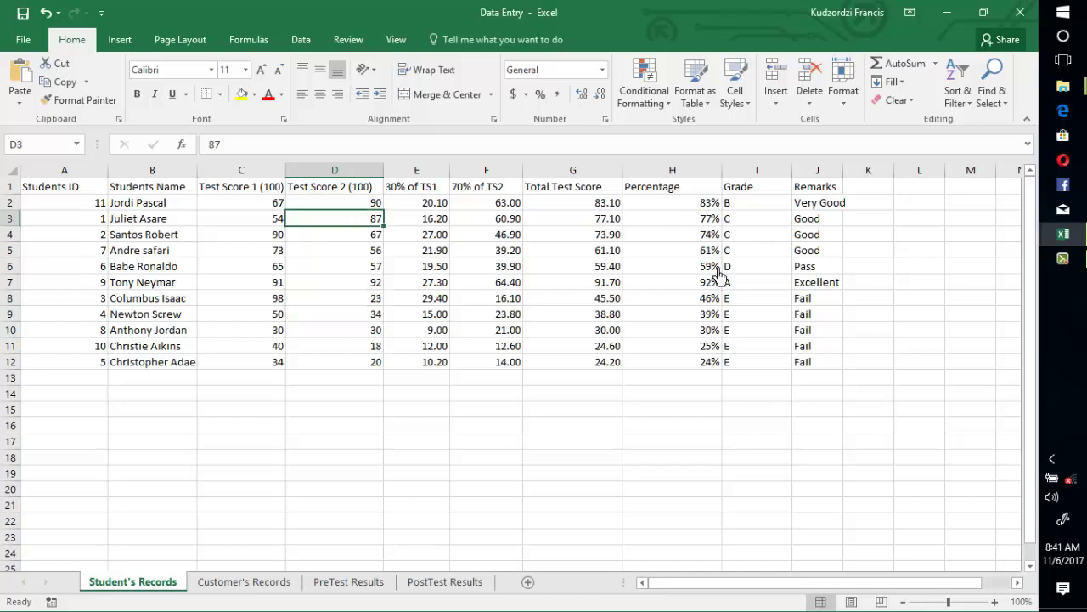